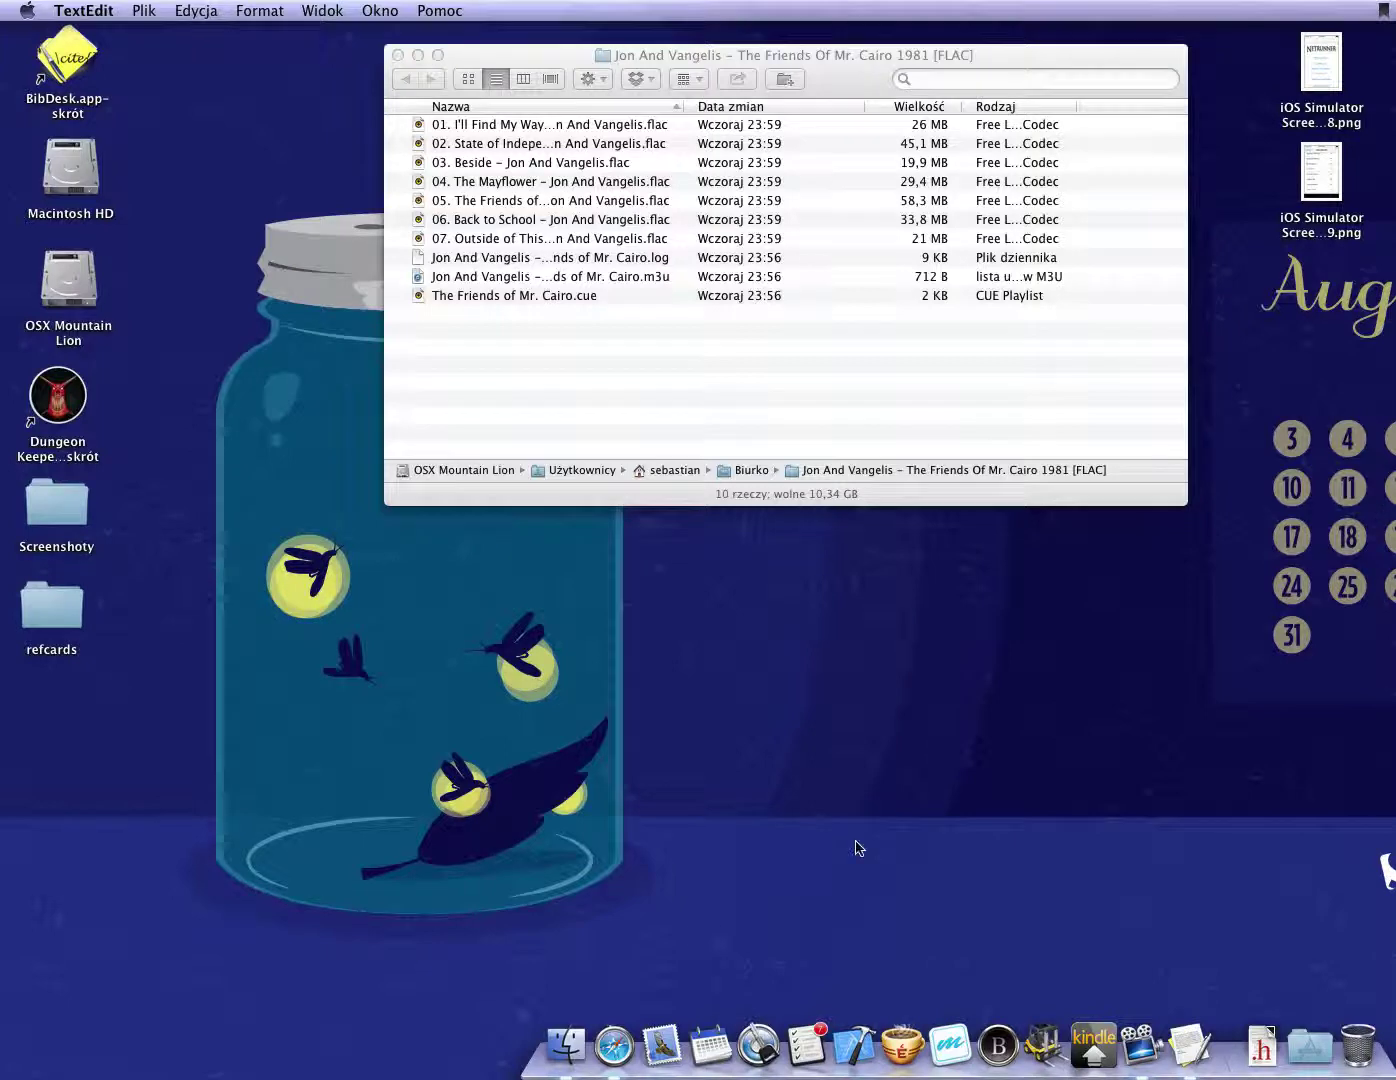
Bring Safari forward, showing MacUpdate's Fluke 0.2.5 page
click(616, 1058)
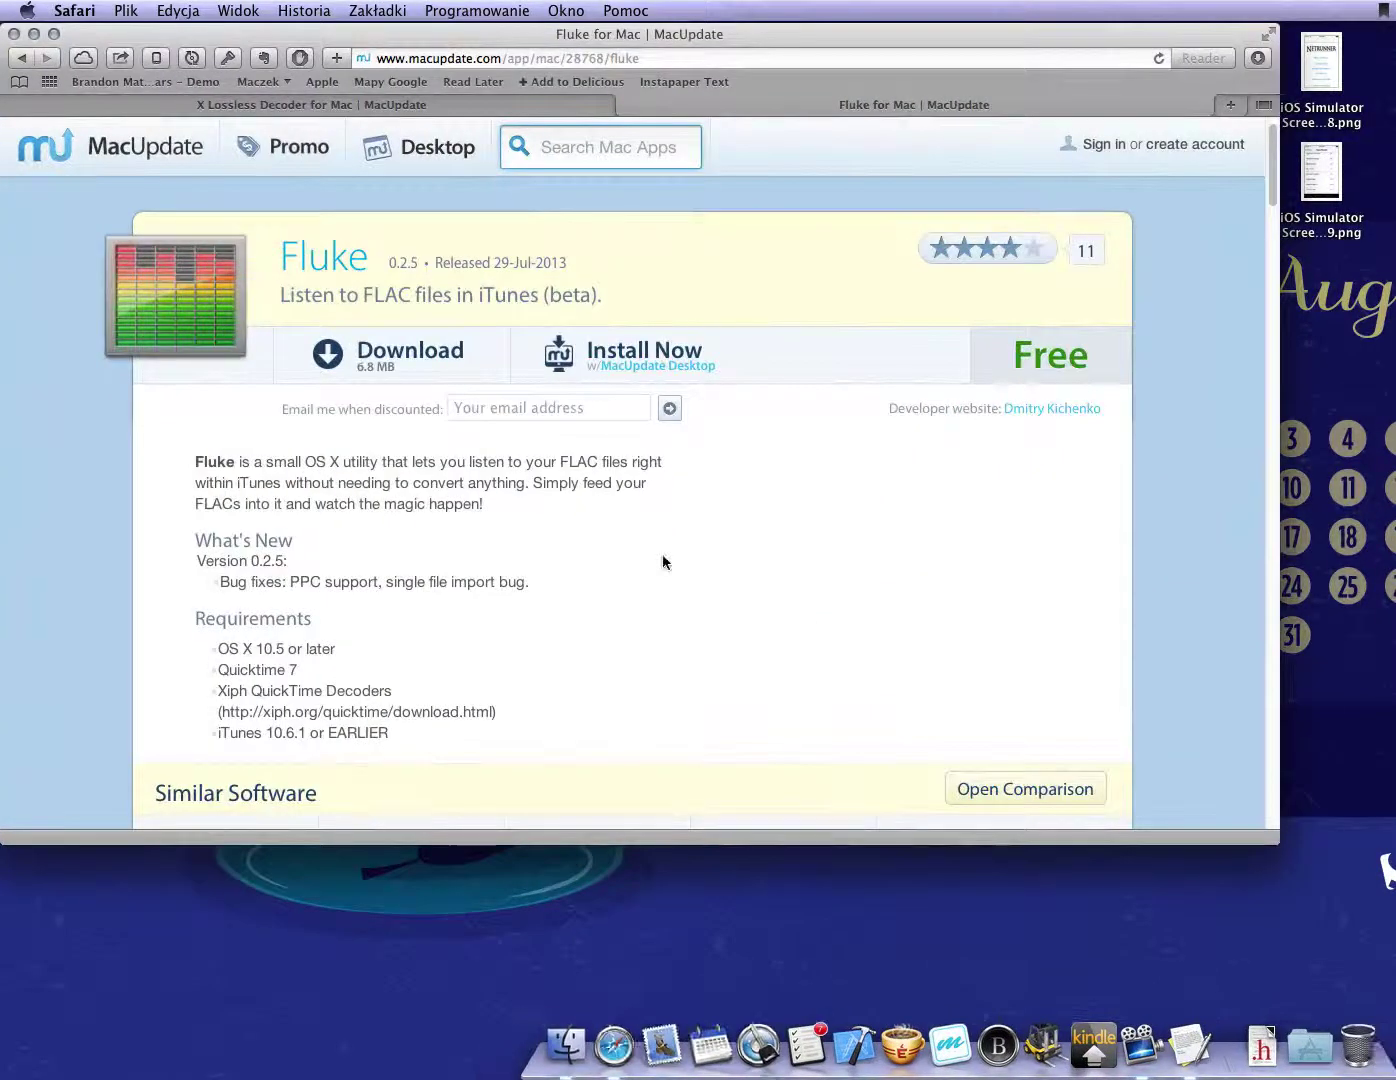
Scroll through the Fluke page and highlight its title and tagline
scroll(809, 545, down, 1)
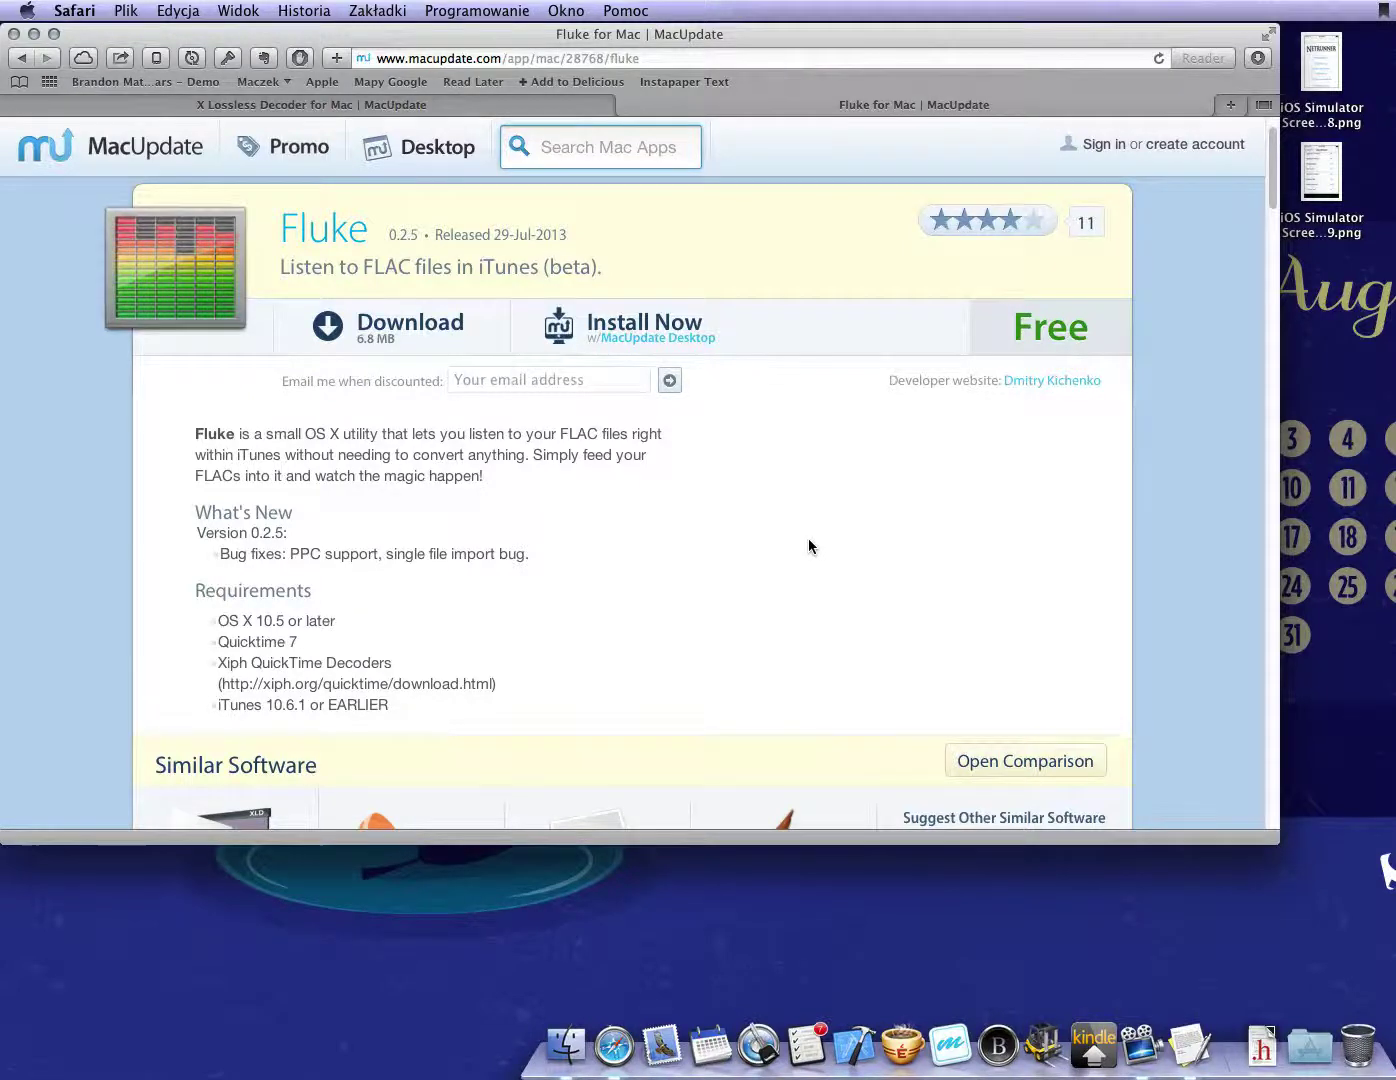
scroll(811, 545, down, 1)
scroll(810, 544, up, 1)
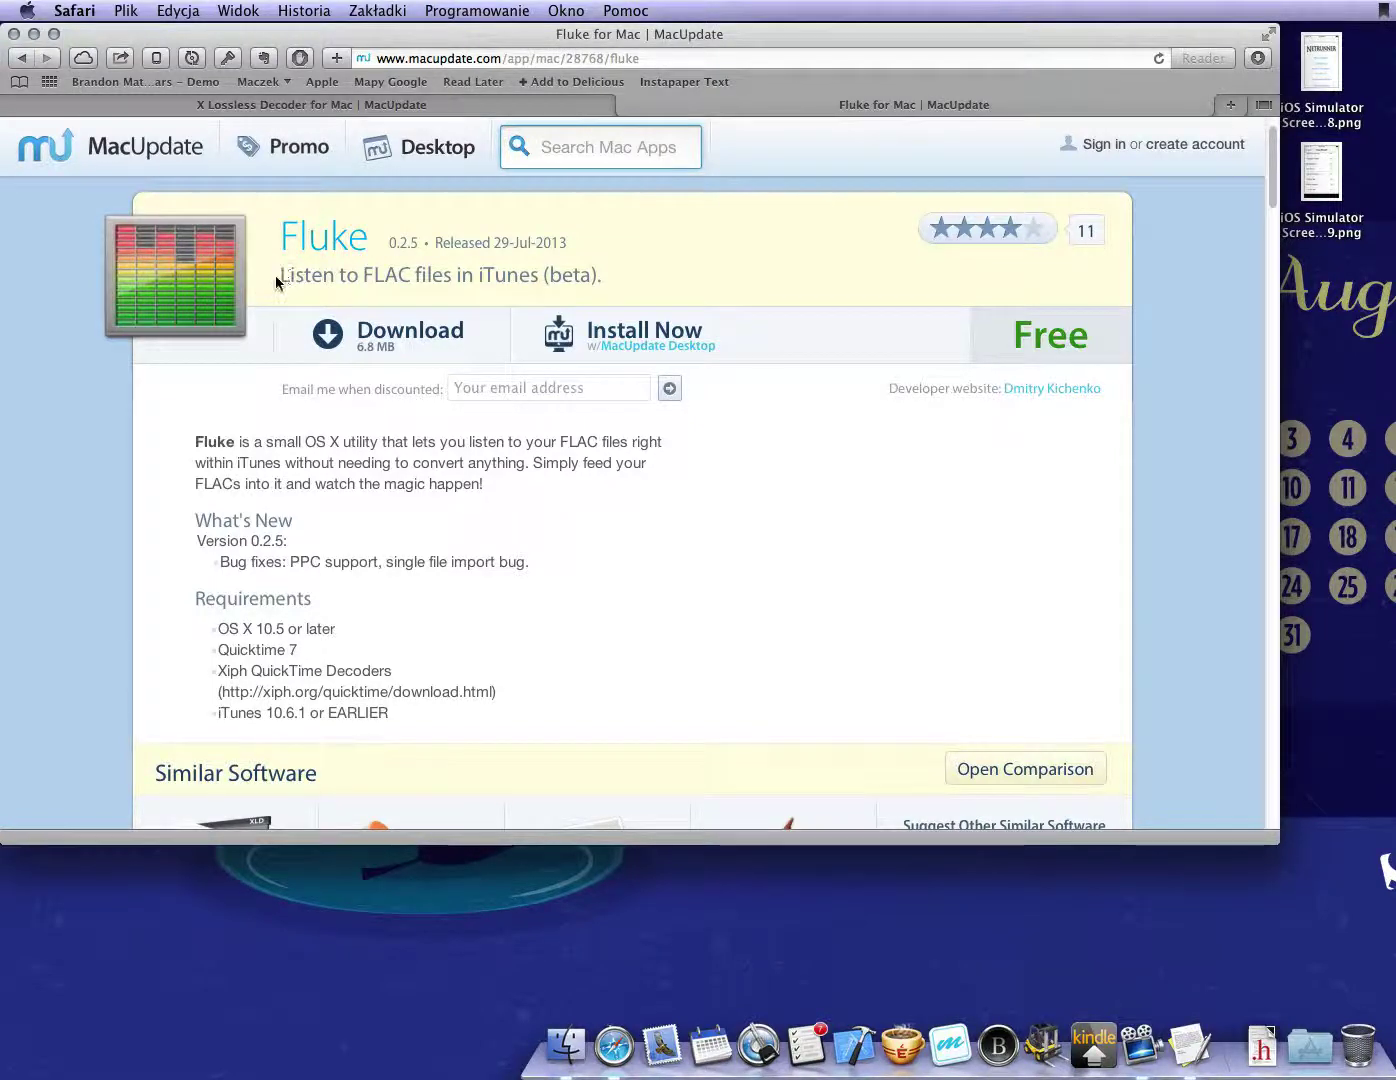
drag(274, 281, 336, 268)
click(335, 268)
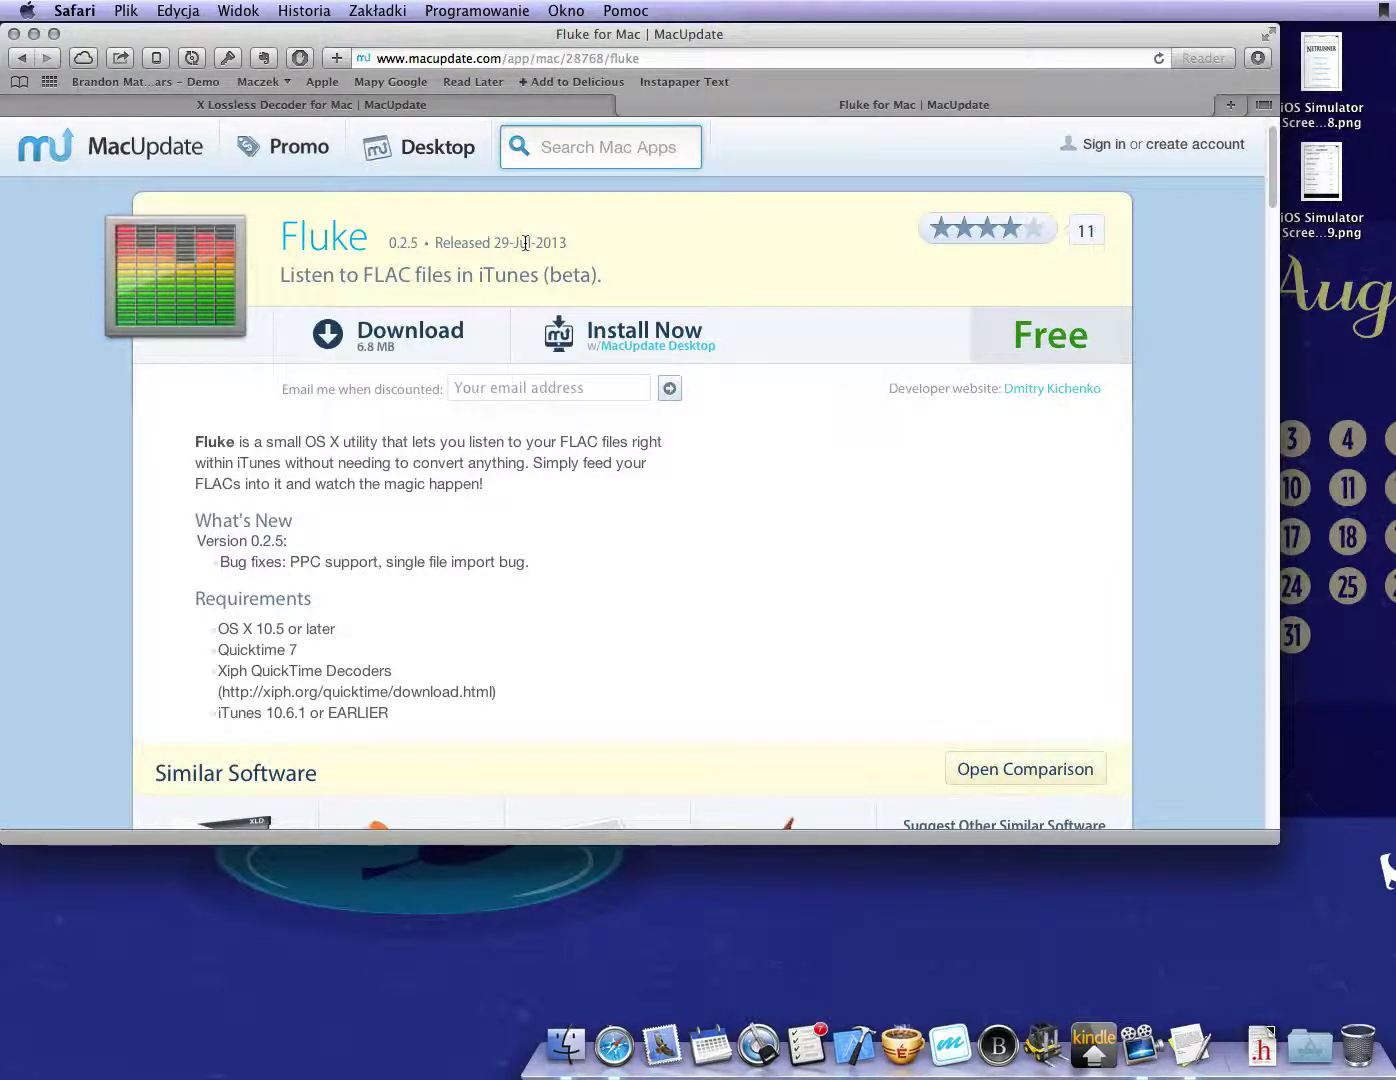
Check Fluke's 'iTunes 10.6.1 or EARLIER' requirement, then switch to the X Lossless Decoder page
scroll(526, 251, down, 1)
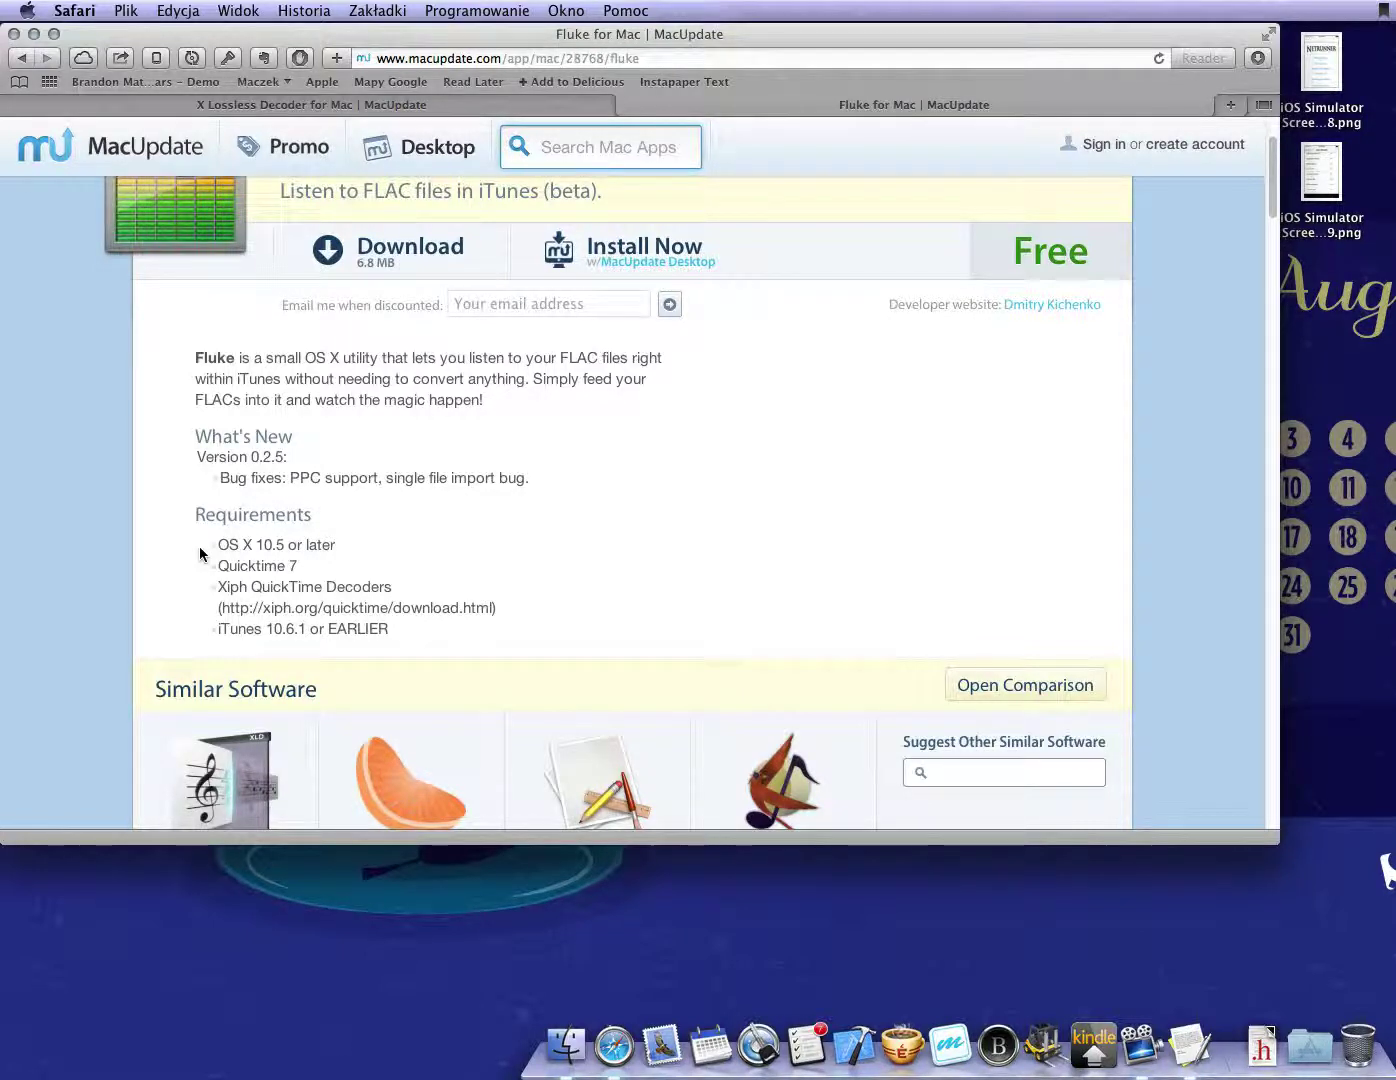
scroll(198, 547, down, 2)
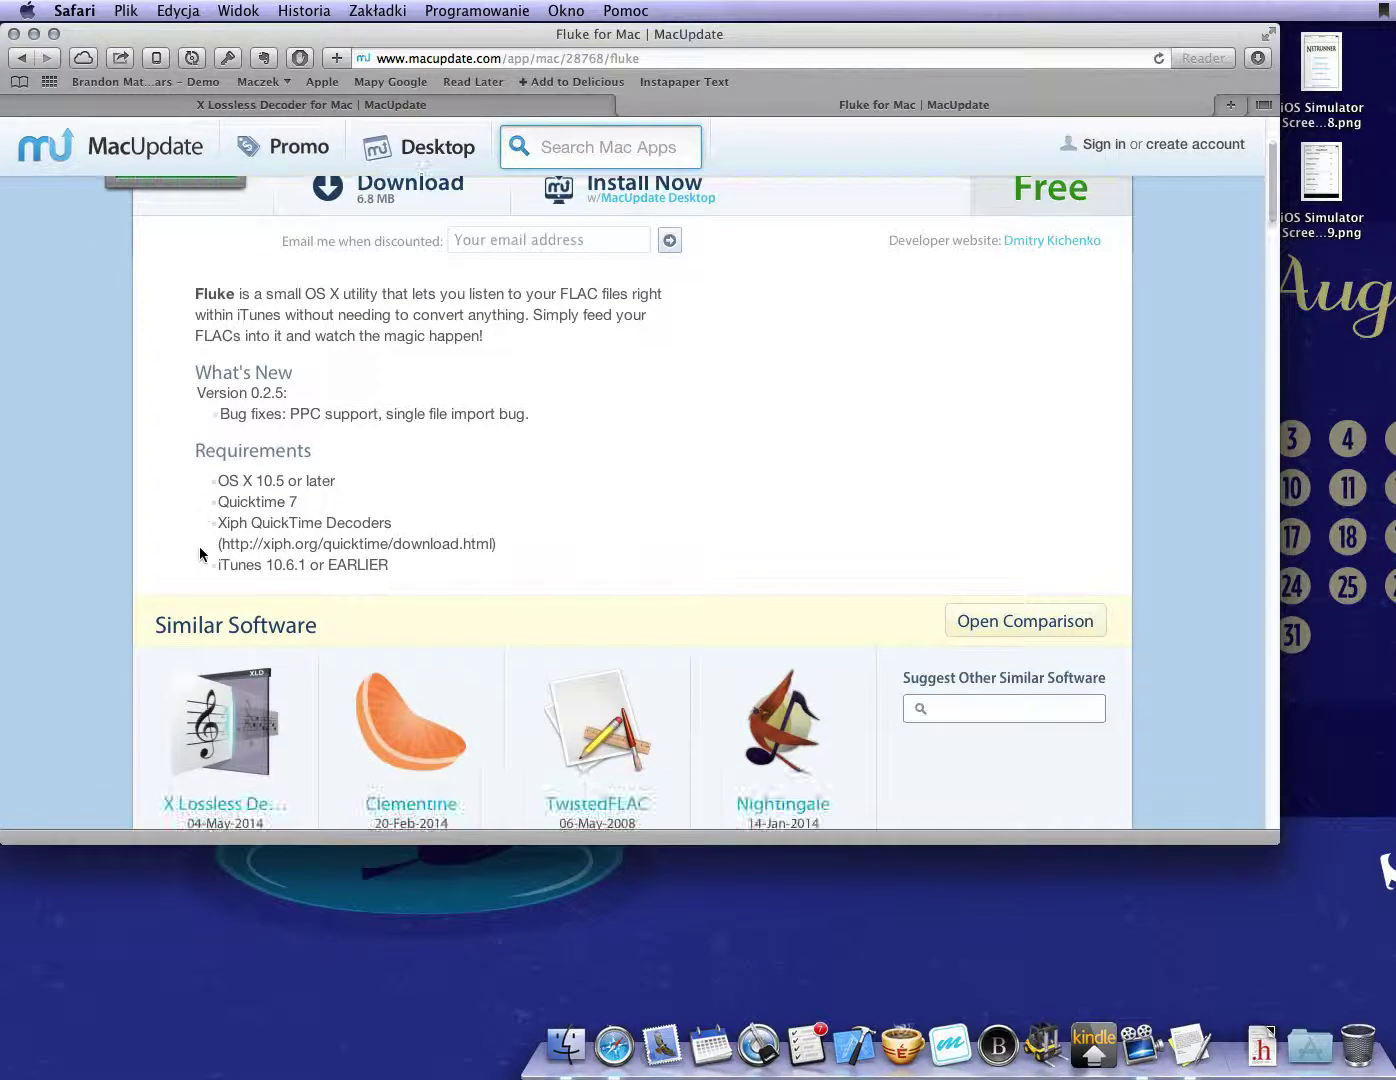
drag(216, 571, 393, 568)
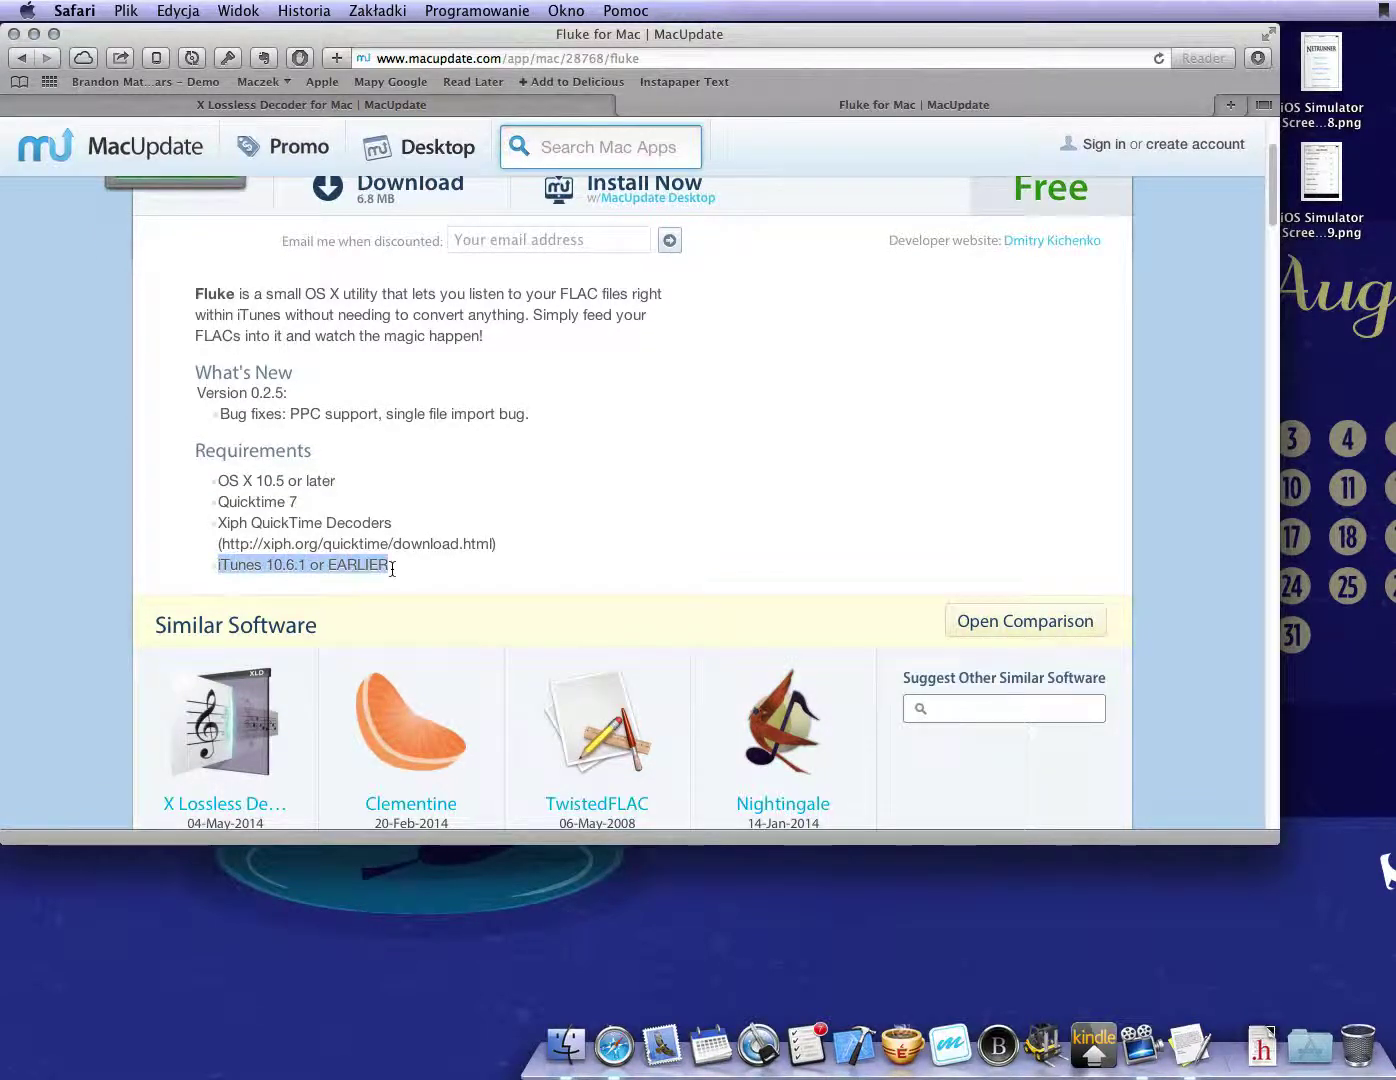
click(511, 571)
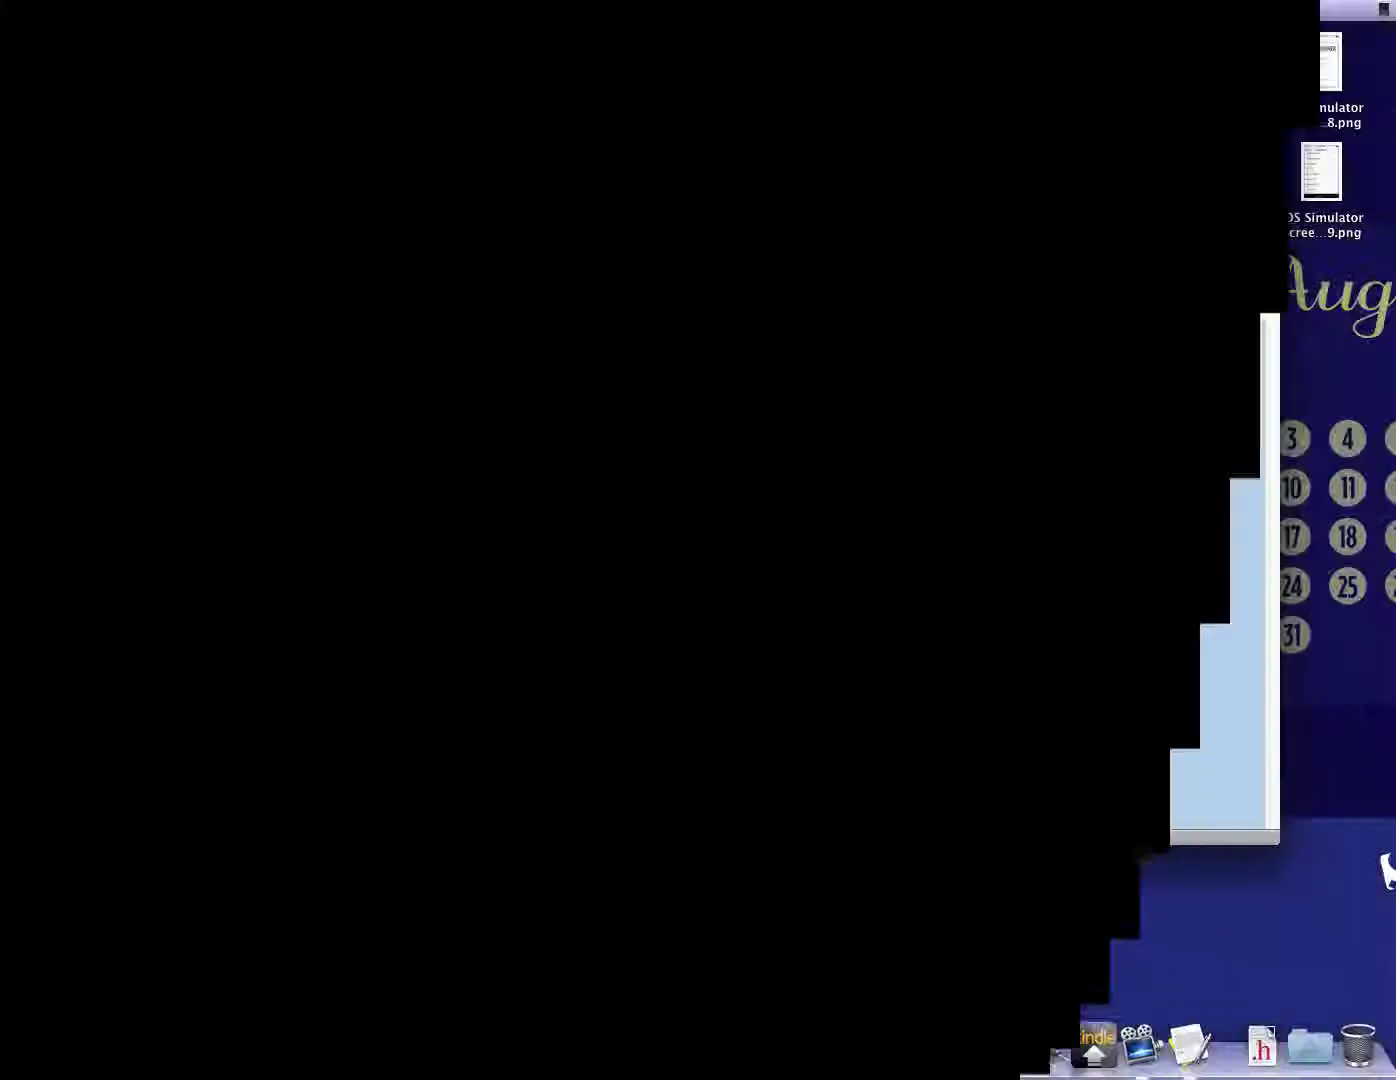
click(391, 105)
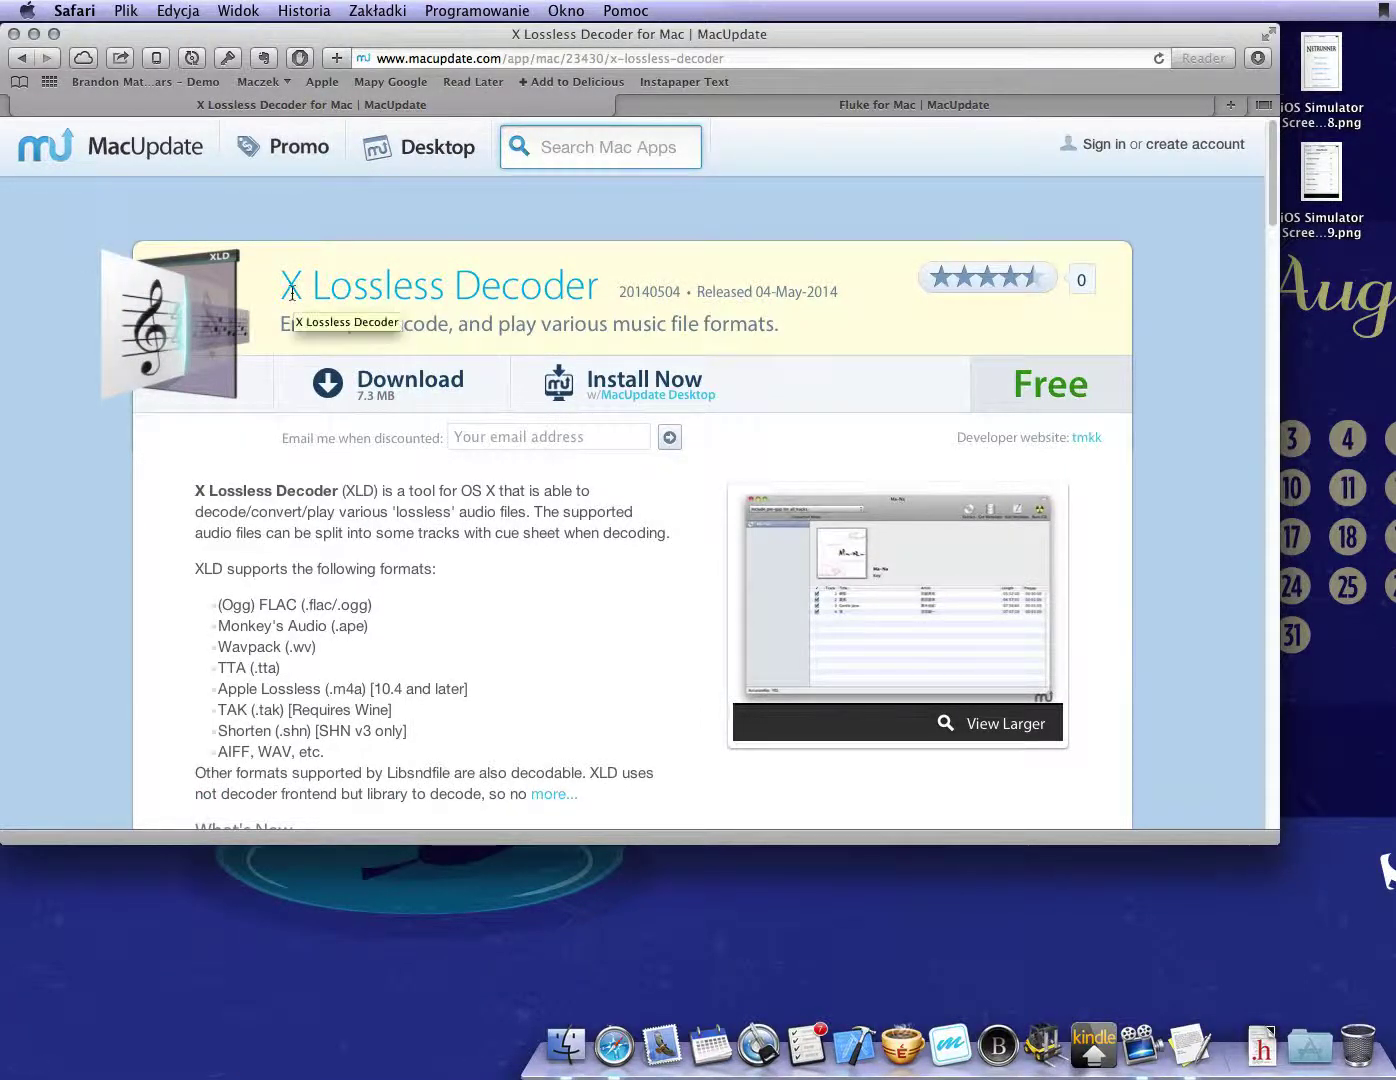
Launch XLD by searching 'xl' in the launcher, then open XLD > Preferences
drag(283, 293, 601, 297)
click(588, 222)
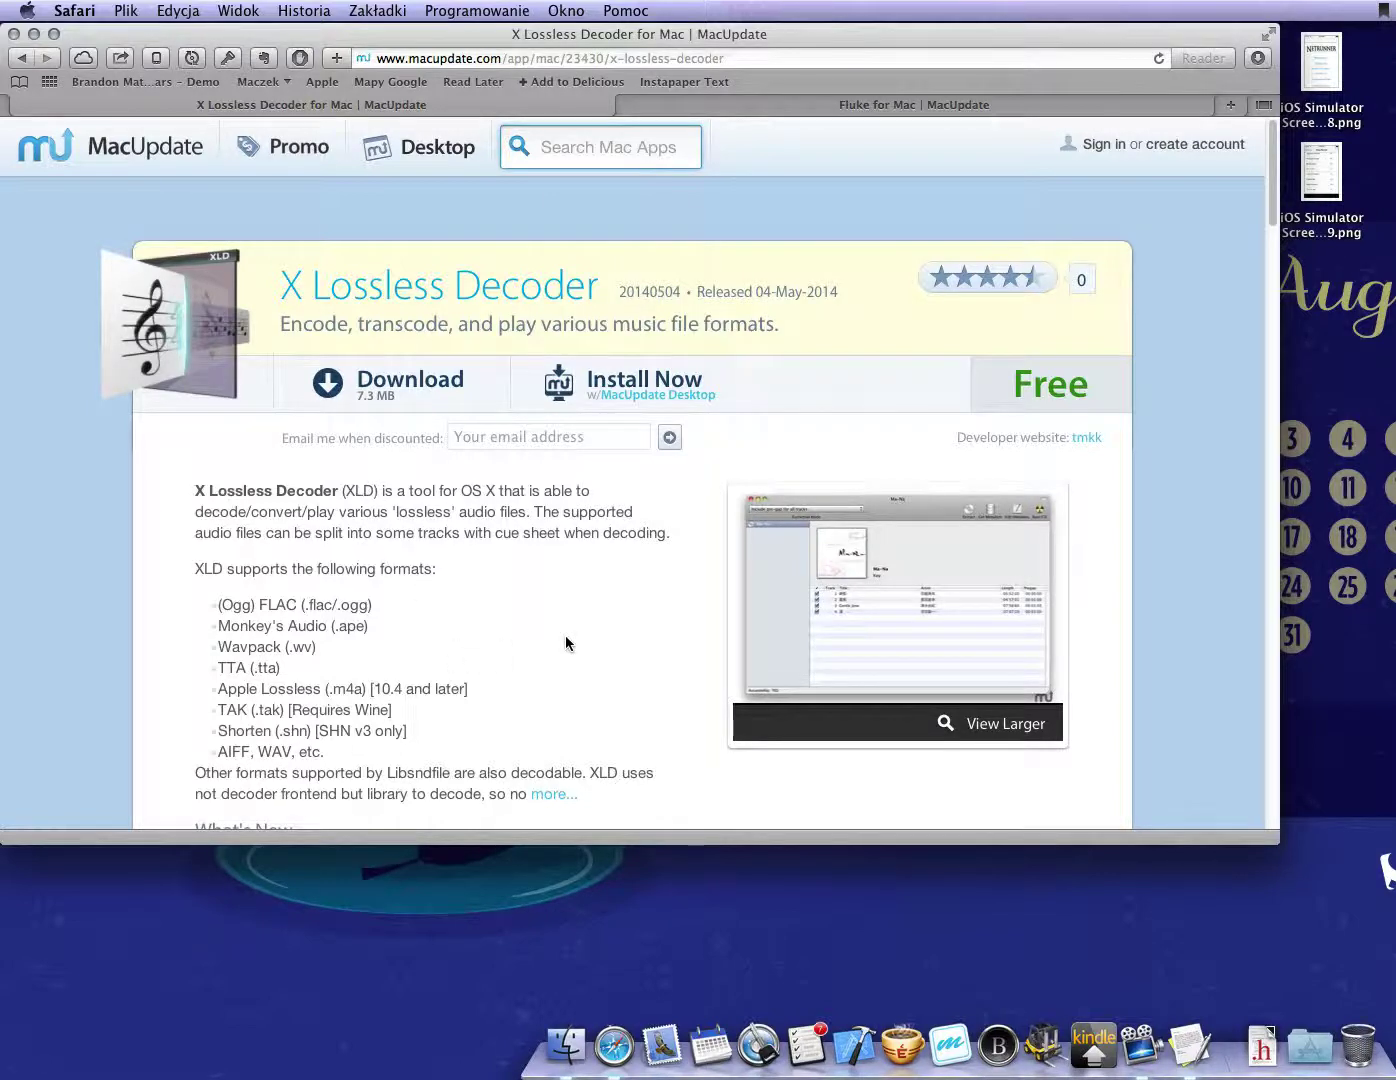
key(alt+space)
text(xl)
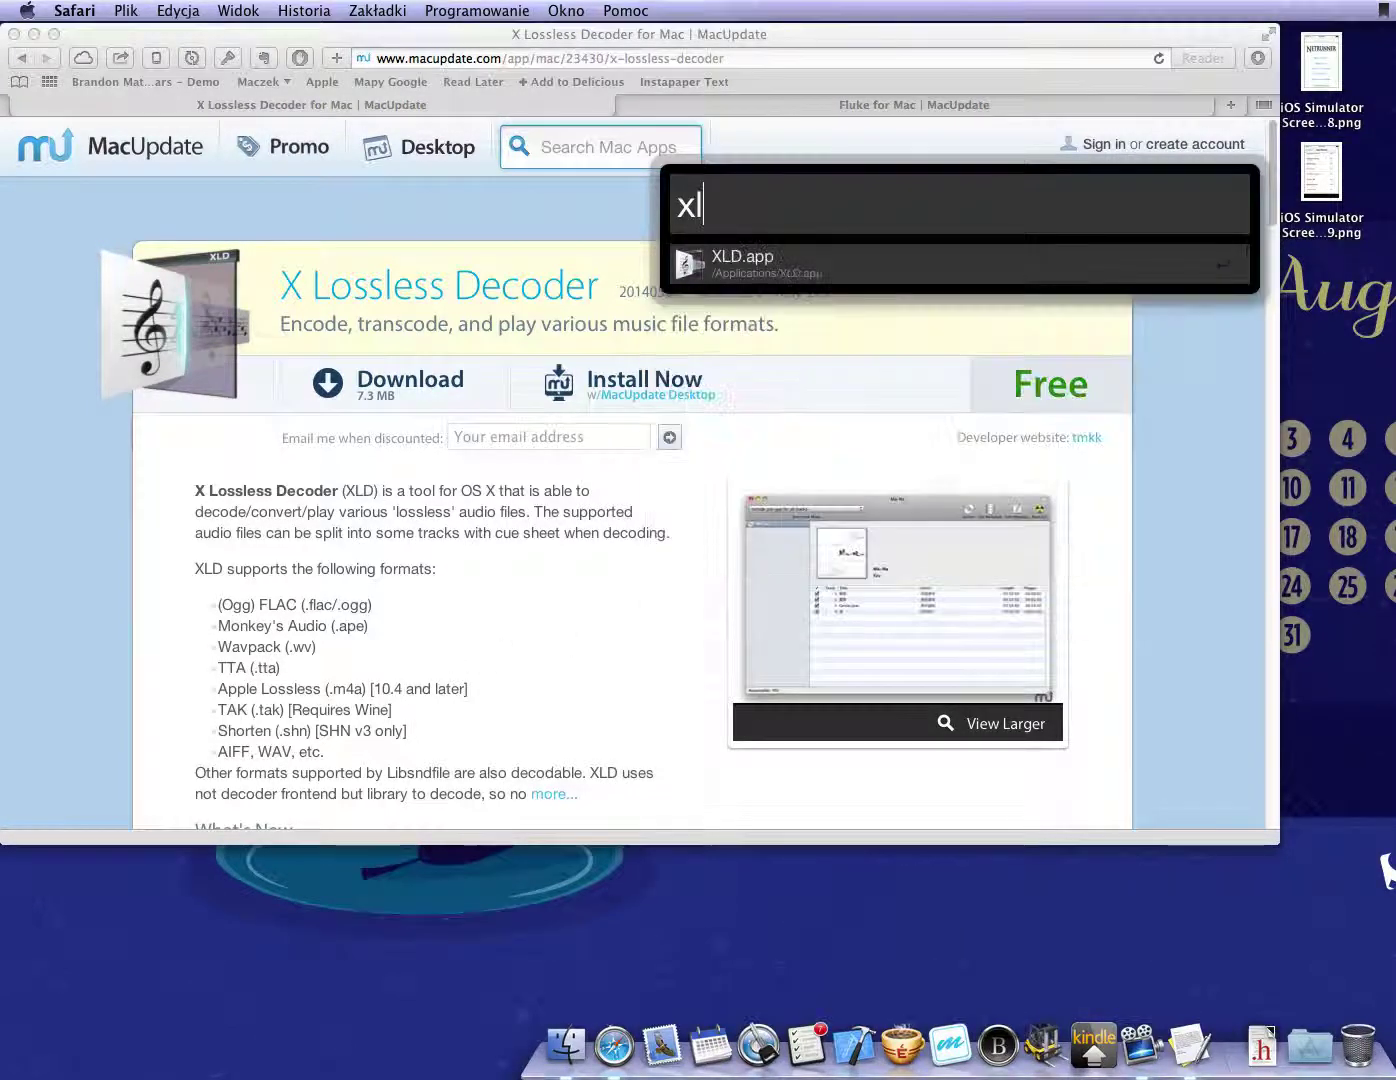
key(Return)
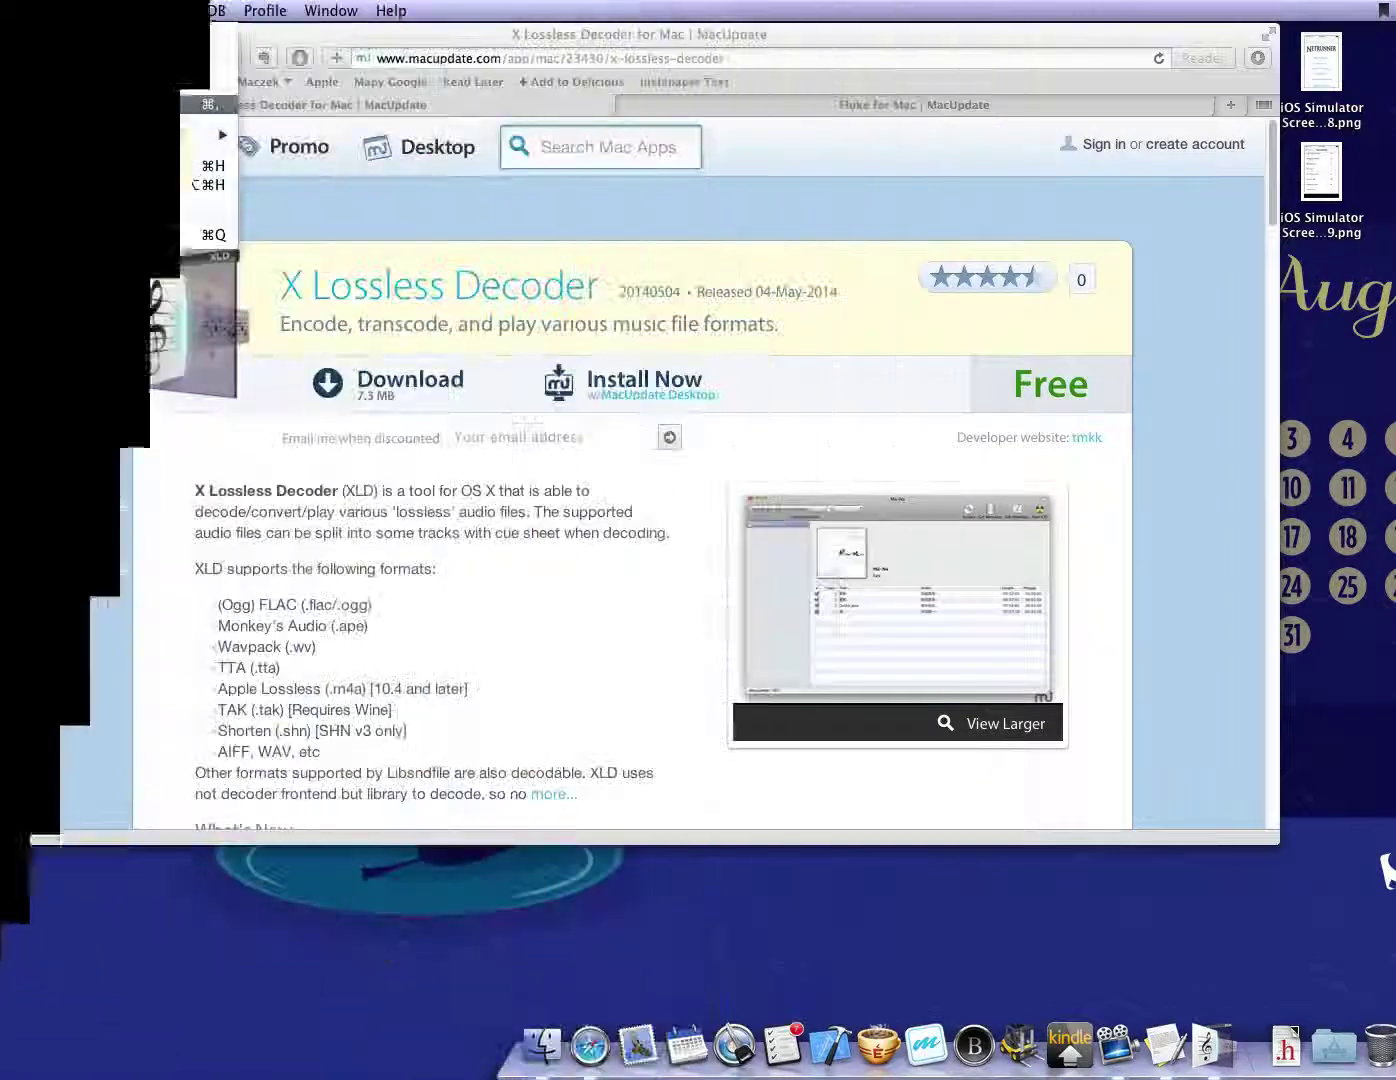
click(67, 10)
click(83, 97)
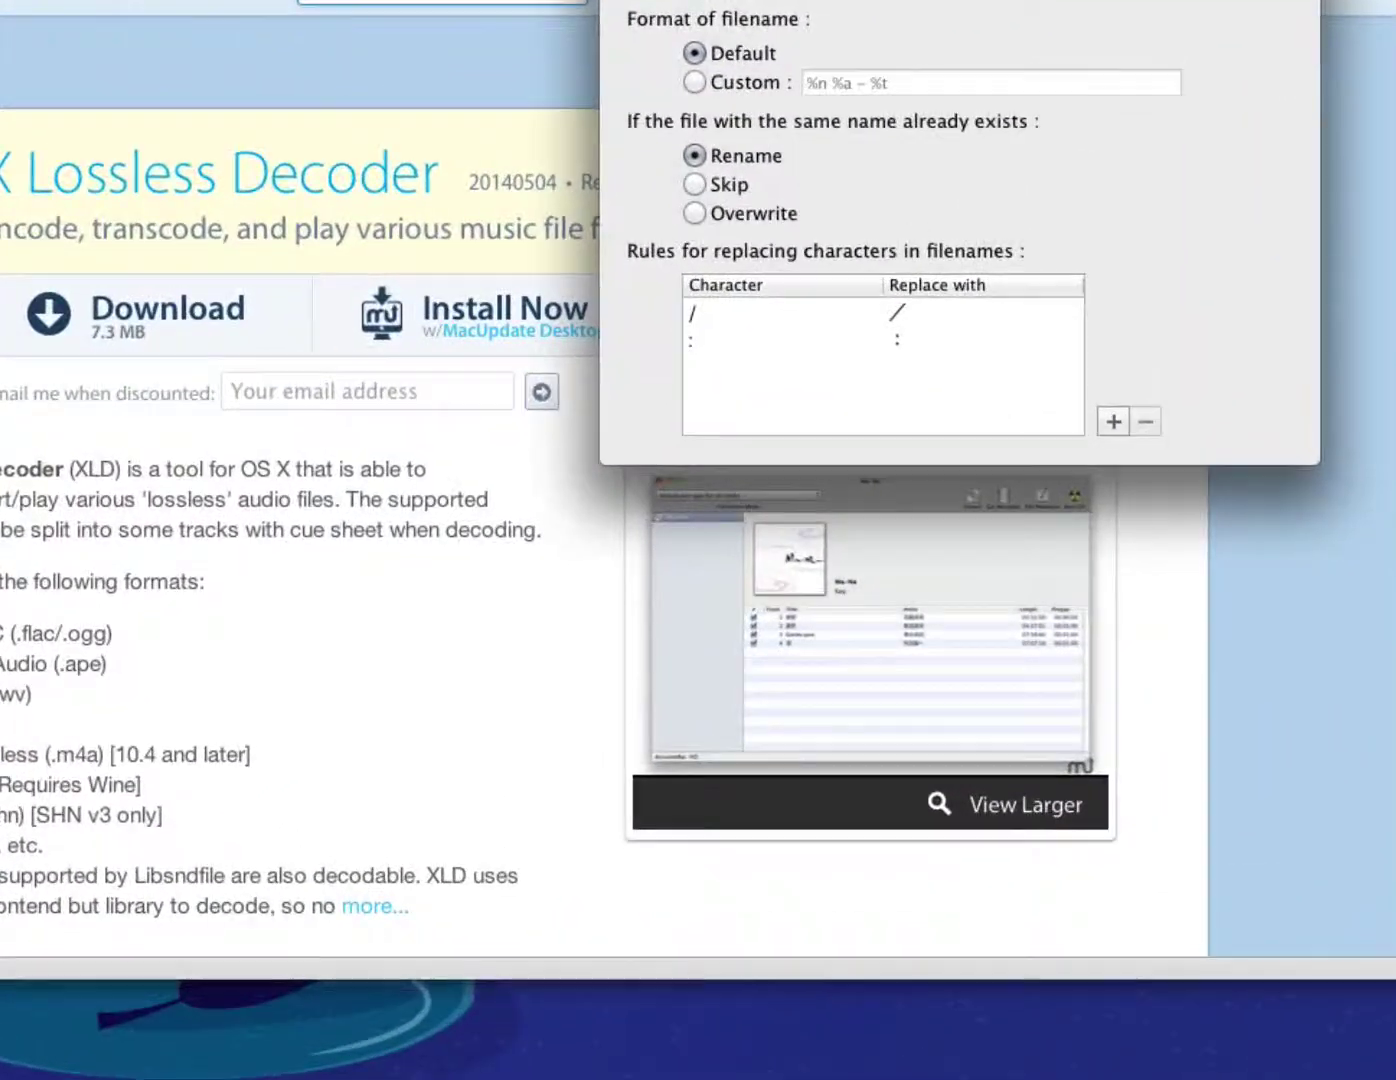
Set the General output format to Apple Lossless, keeping output directory Same as input
click(690, 30)
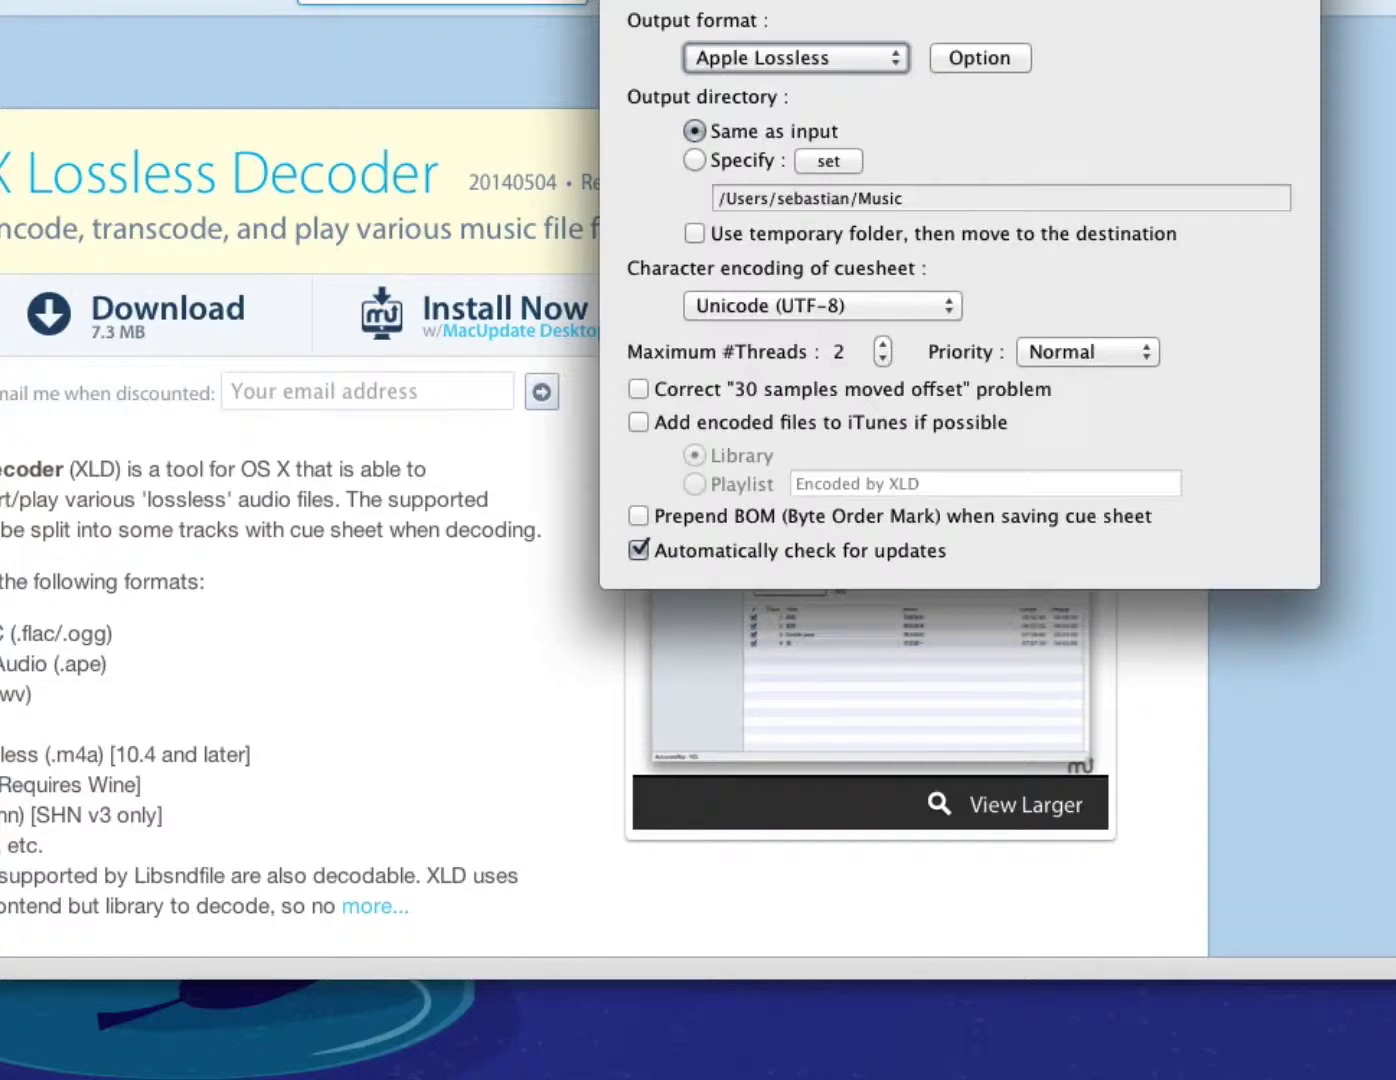
click(810, 59)
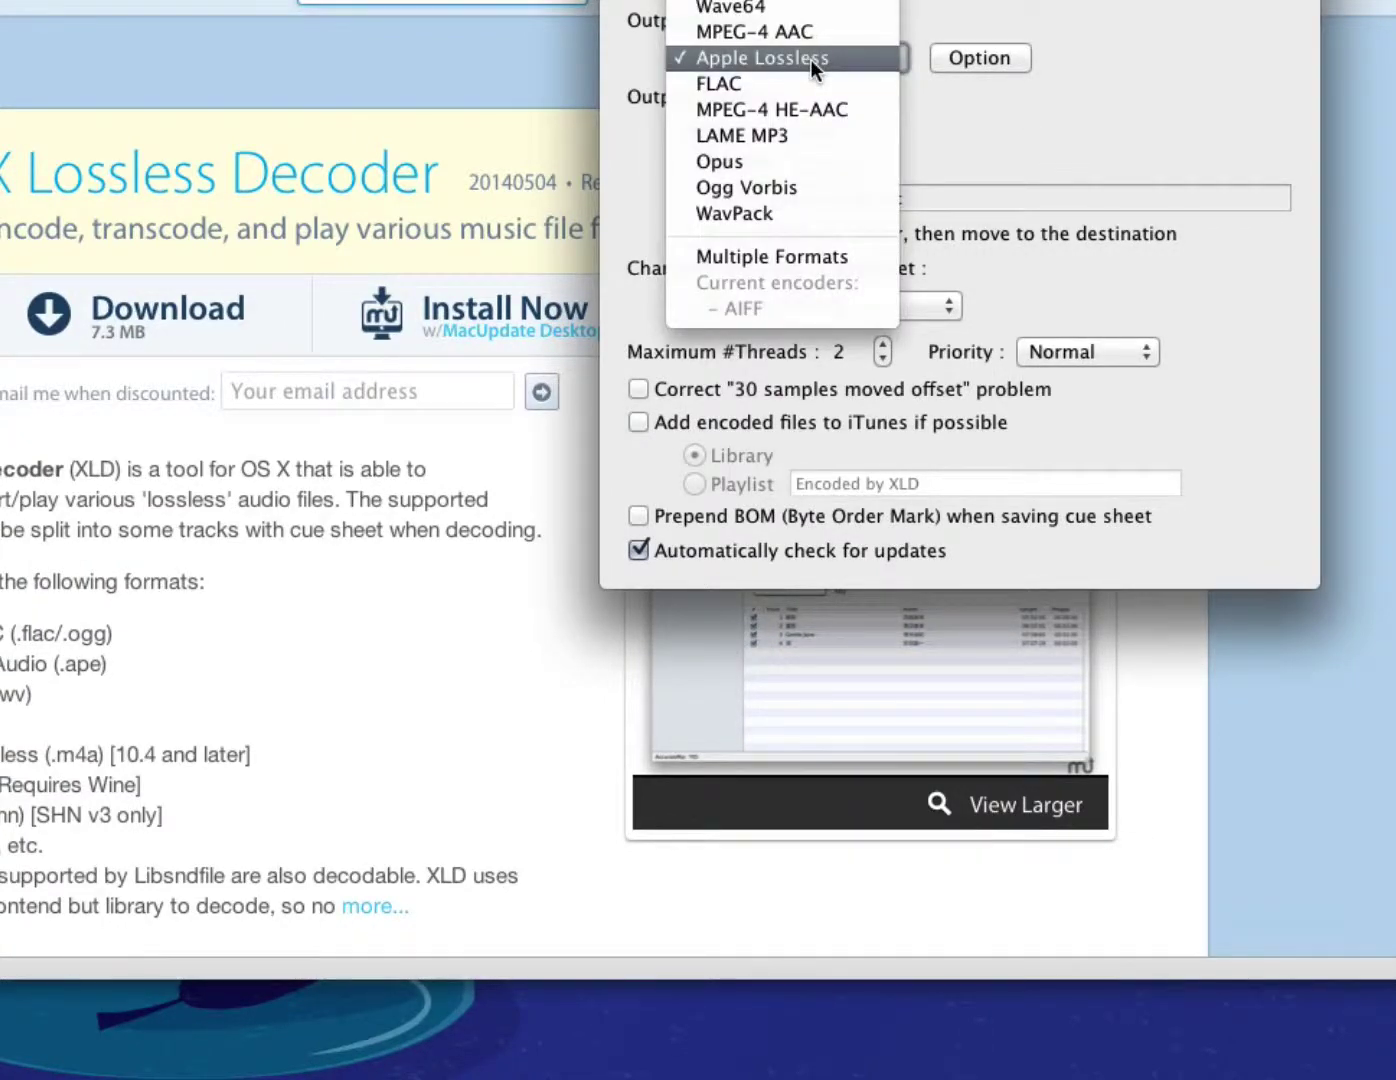
click(811, 59)
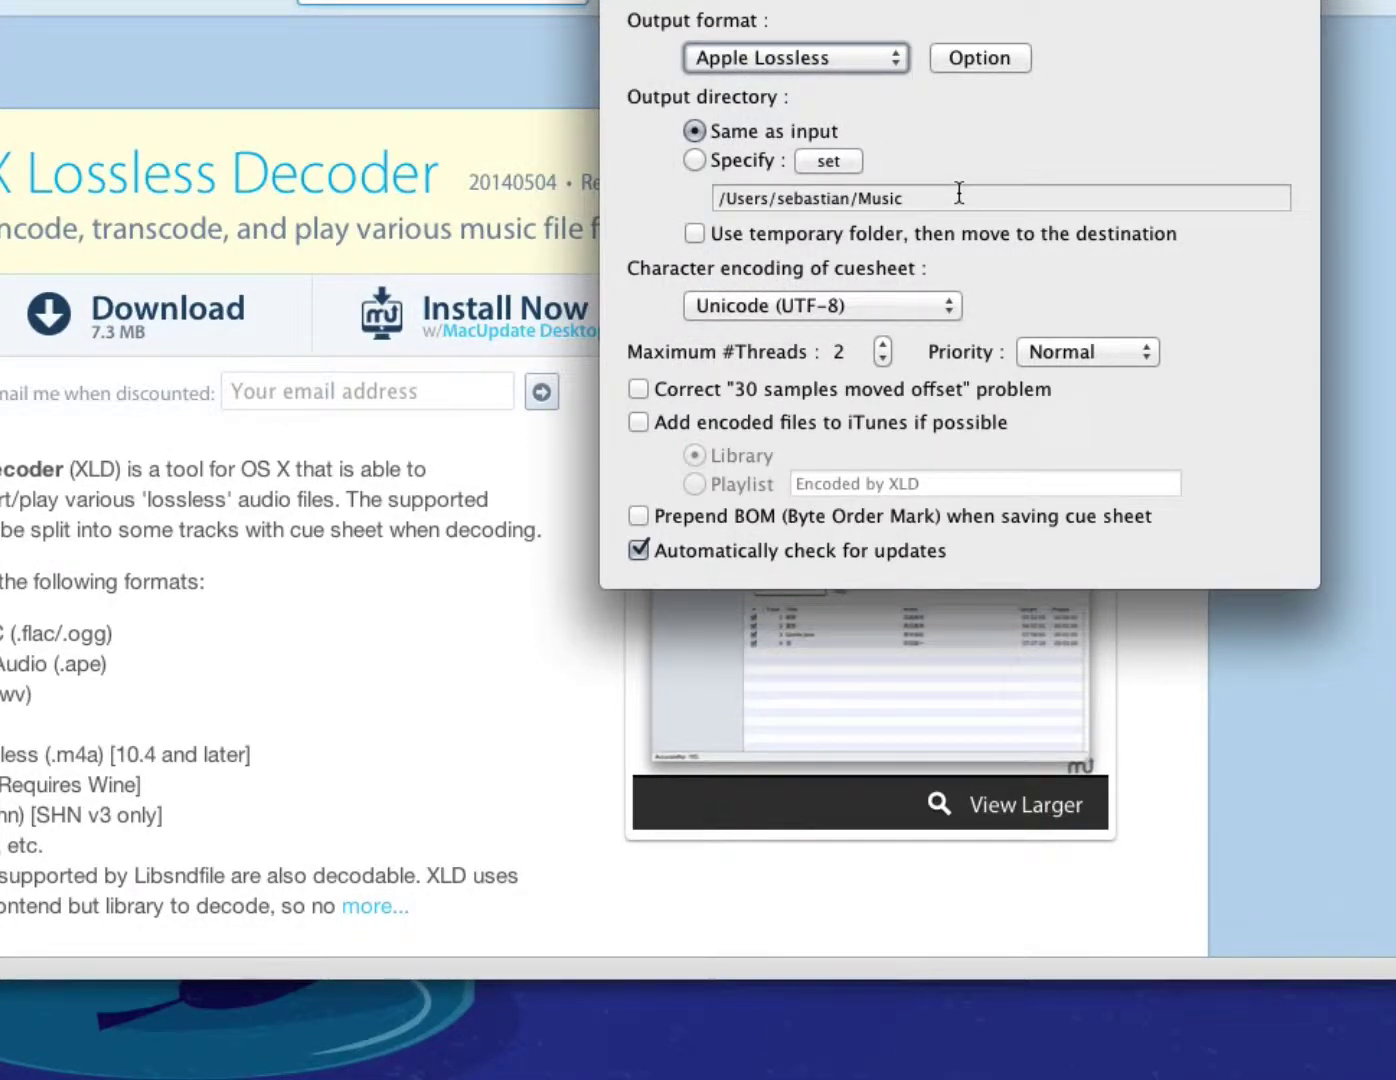
click(754, 162)
click(822, 2)
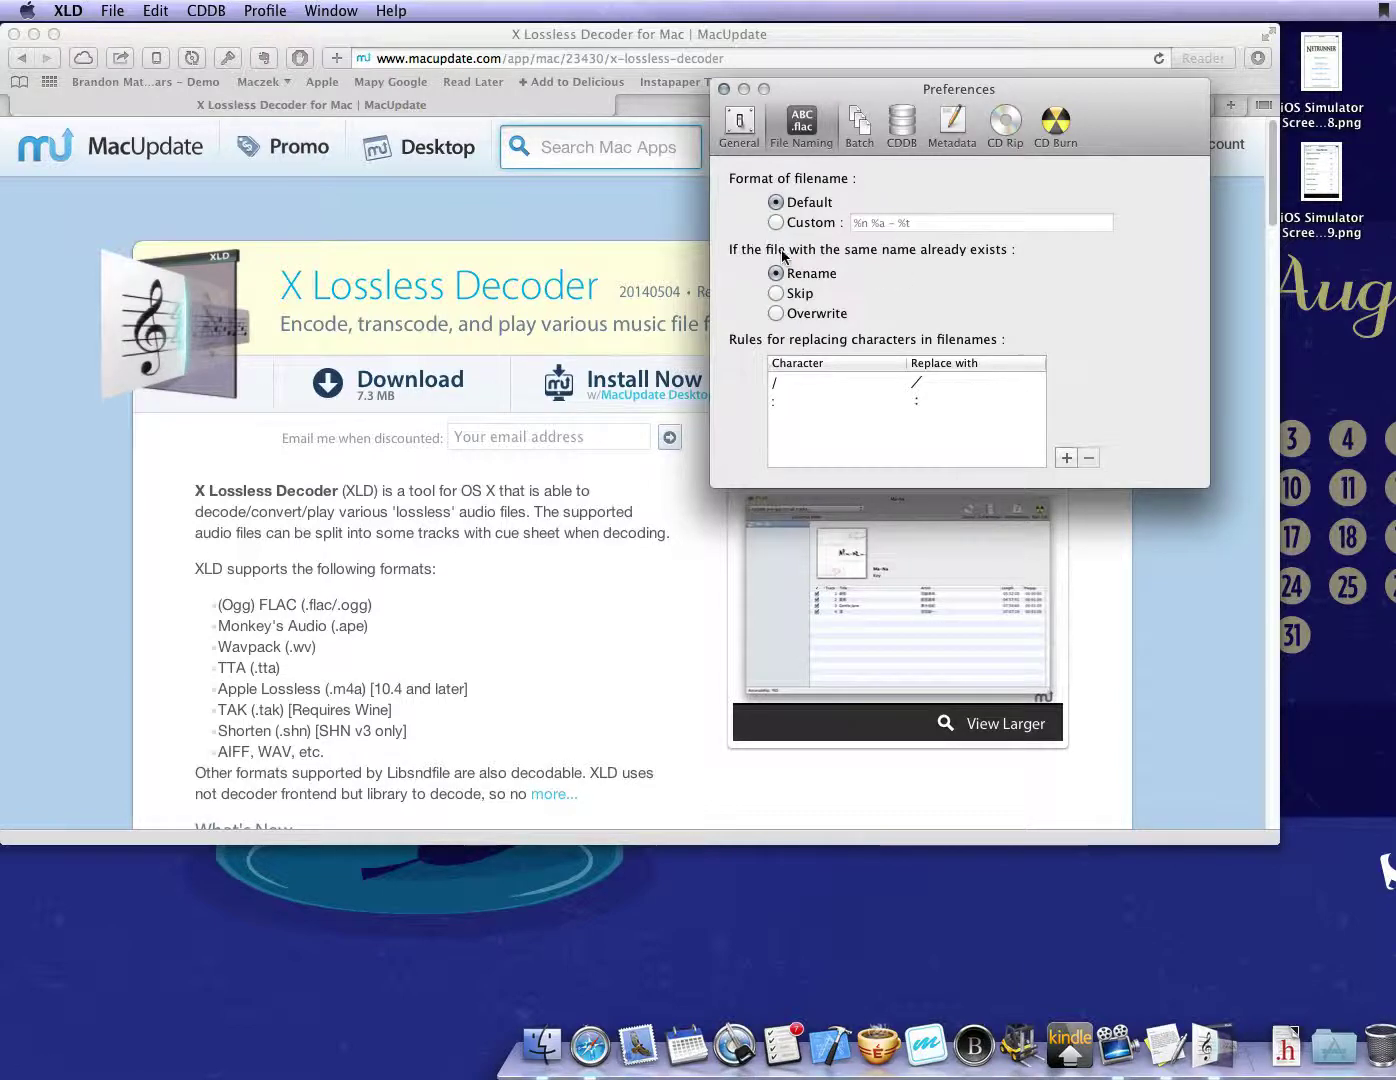
Review the Batch, CDDB, Metadata, CD Rip and CD Burn tabs, close Preferences, minimize Safari
click(867, 136)
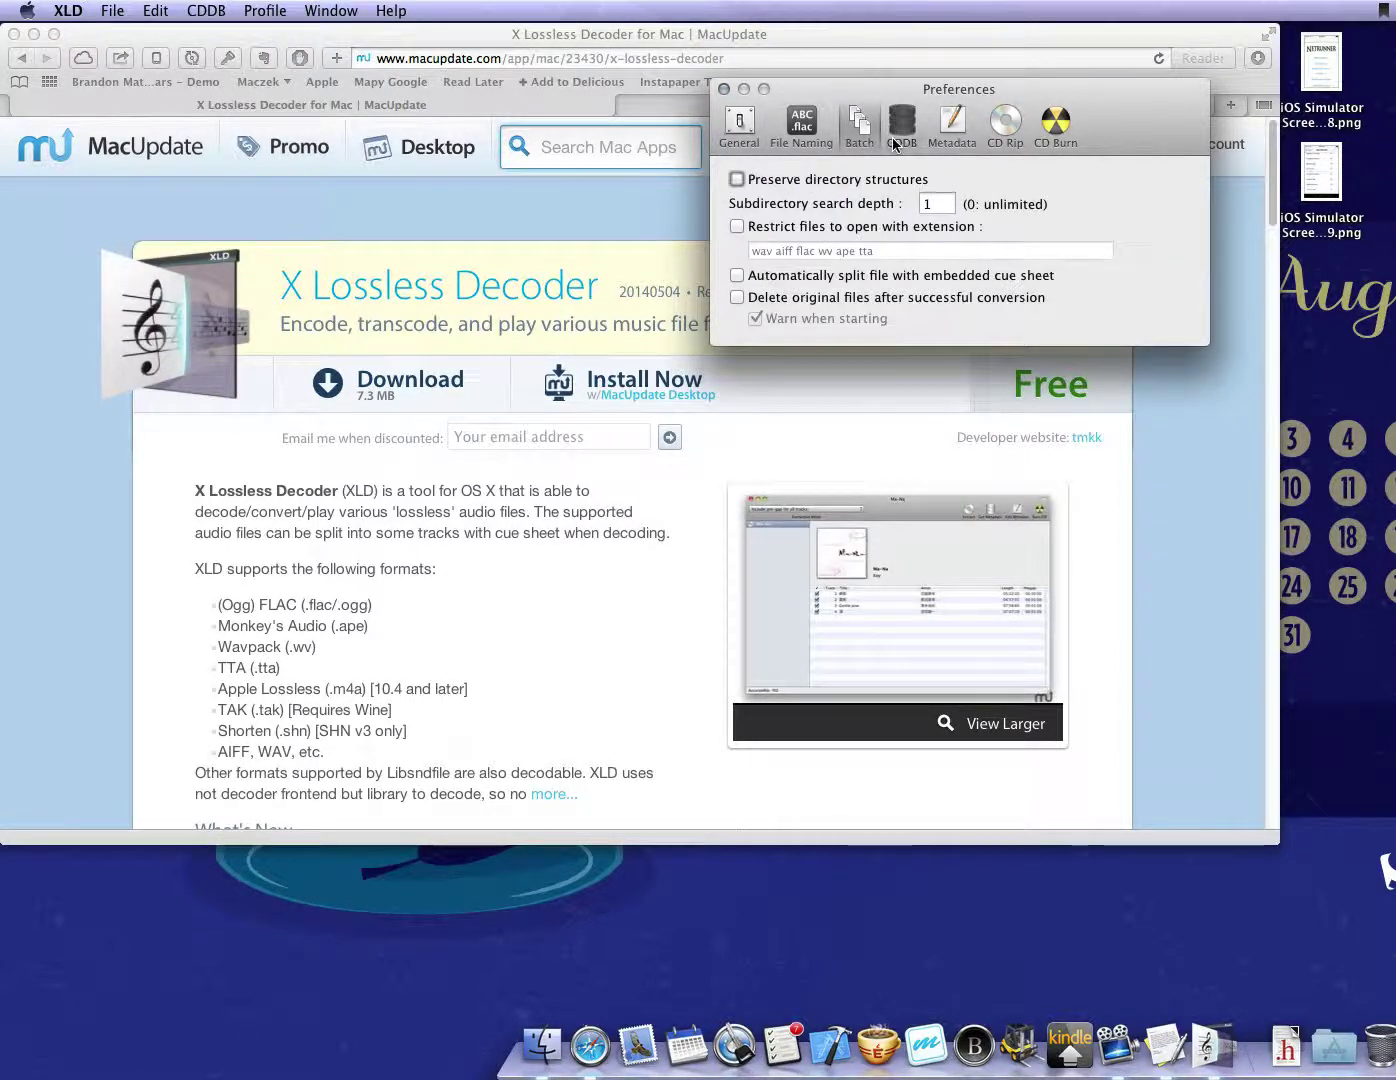
click(901, 127)
click(953, 127)
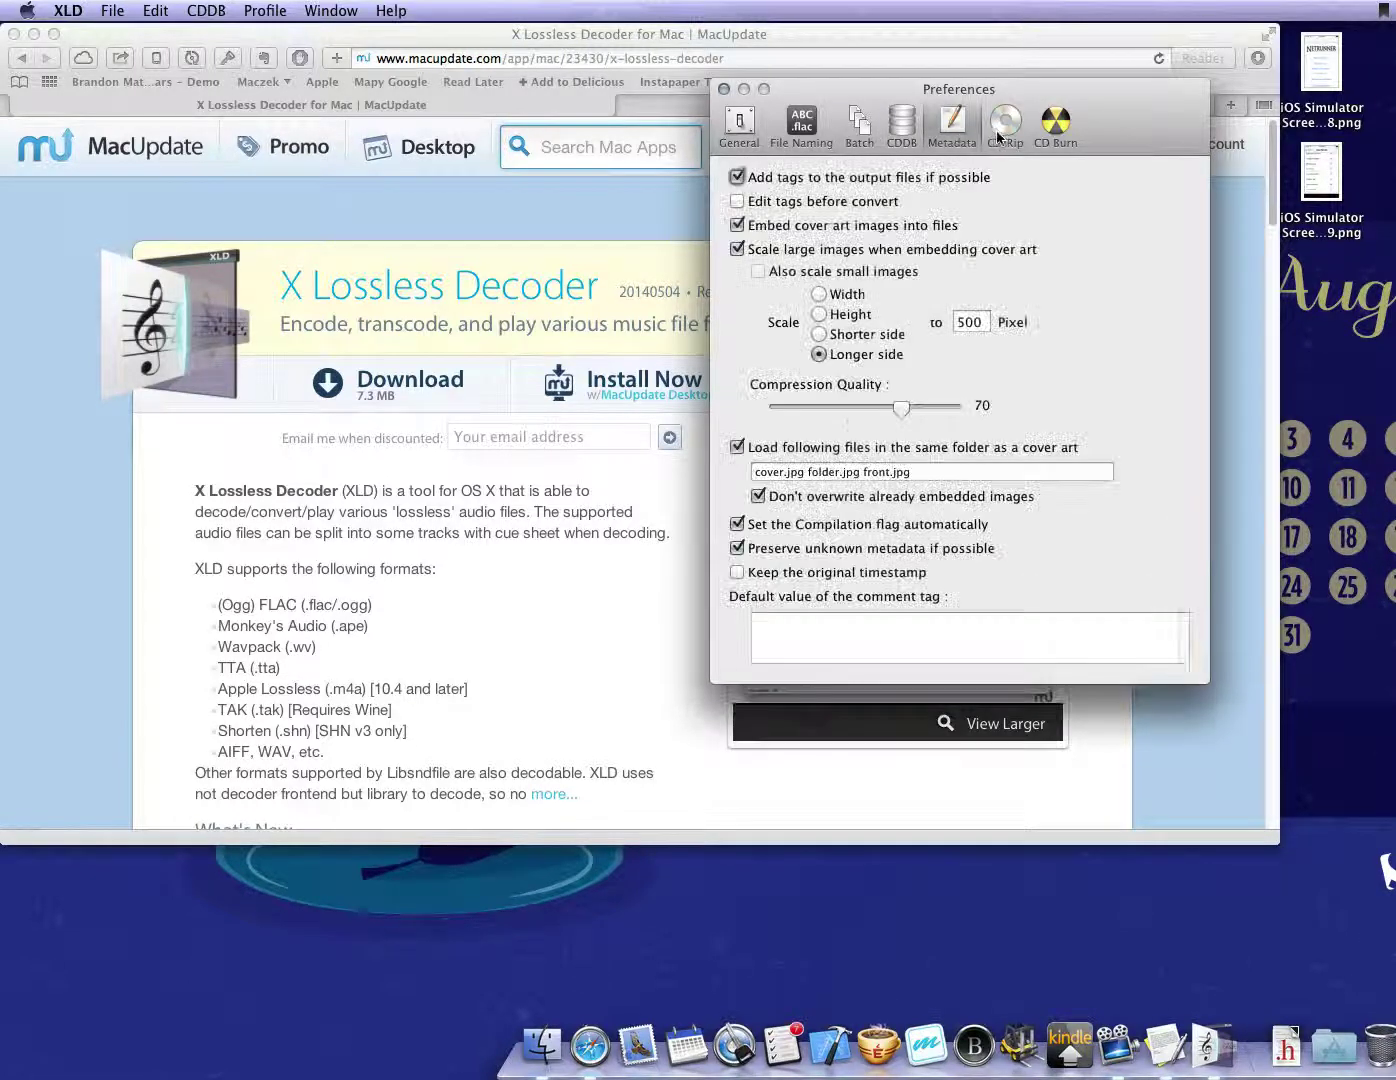
click(1004, 129)
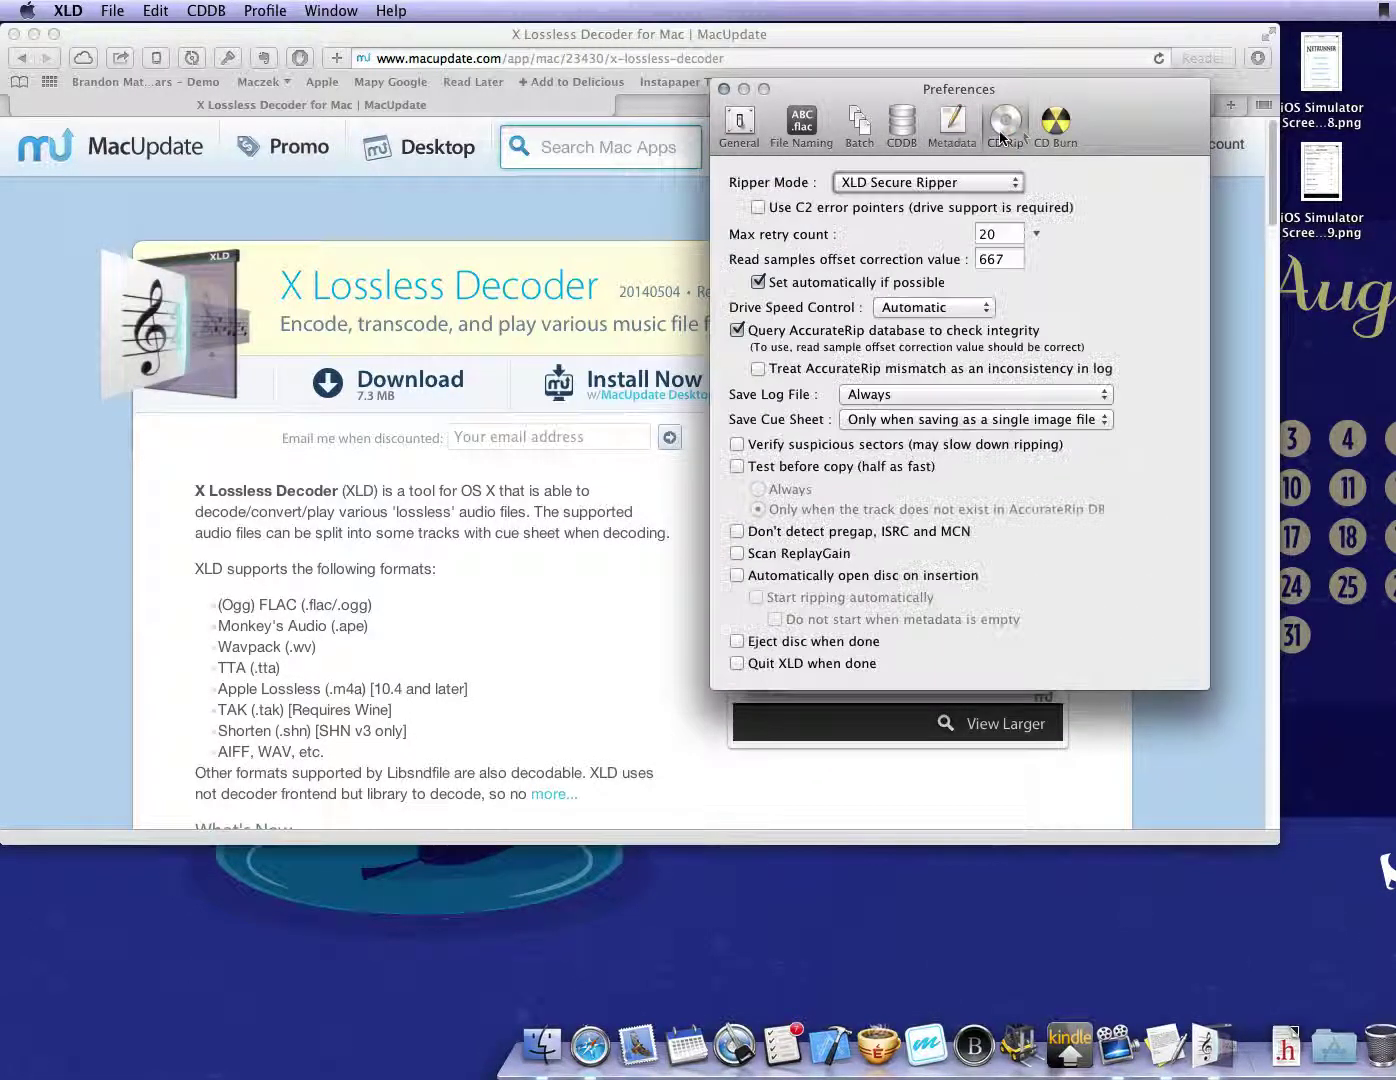
click(1054, 128)
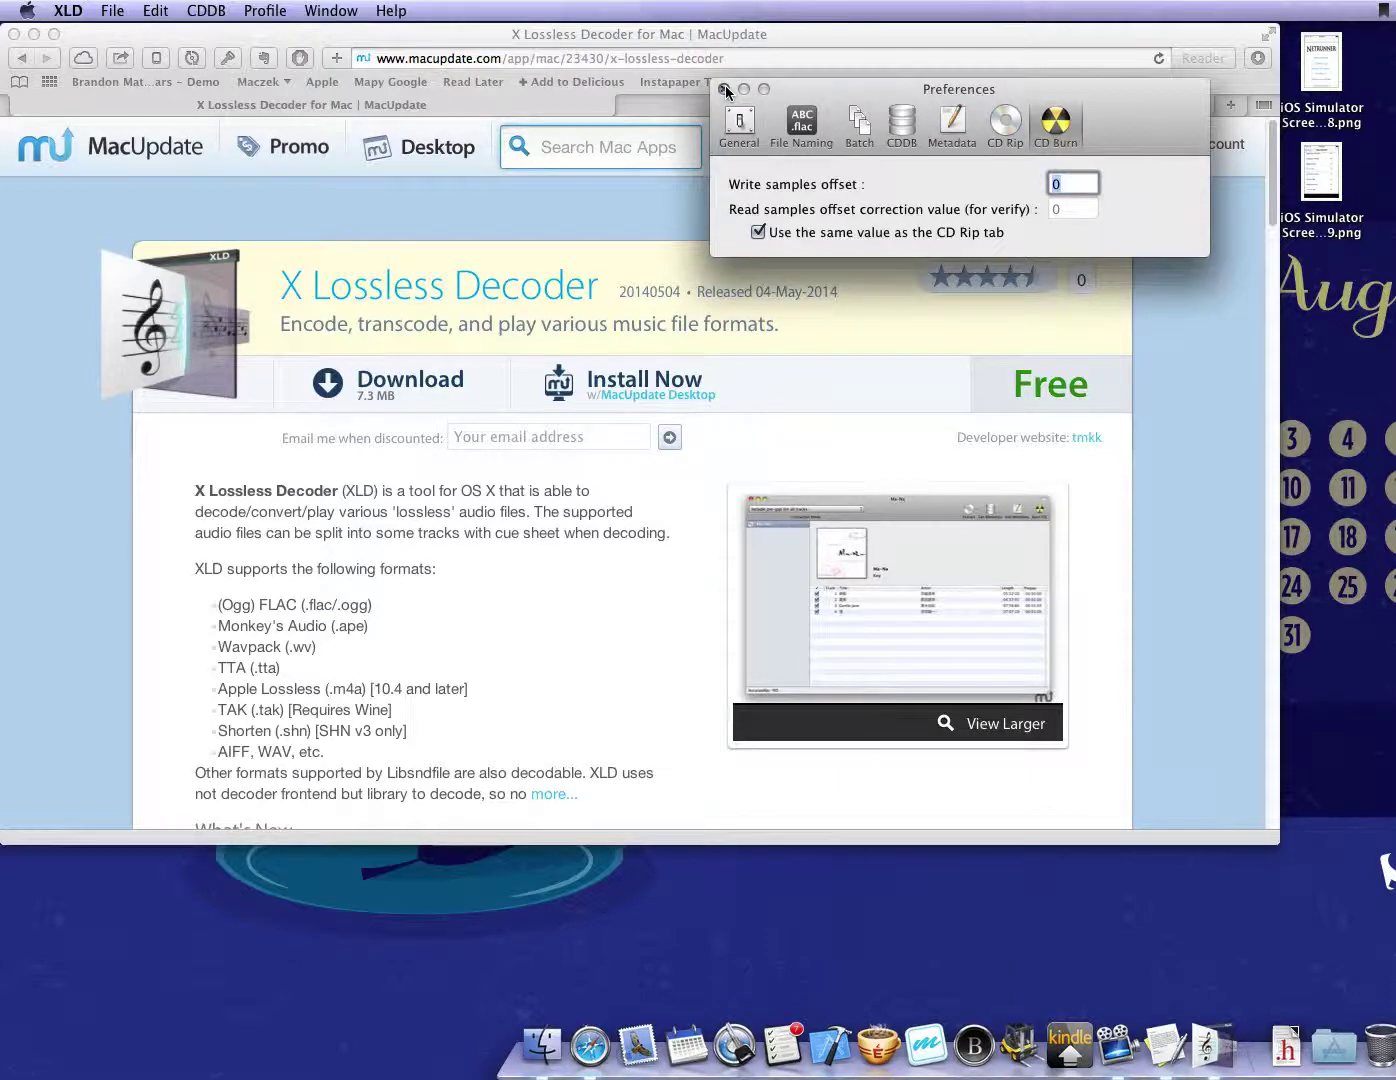
click(726, 89)
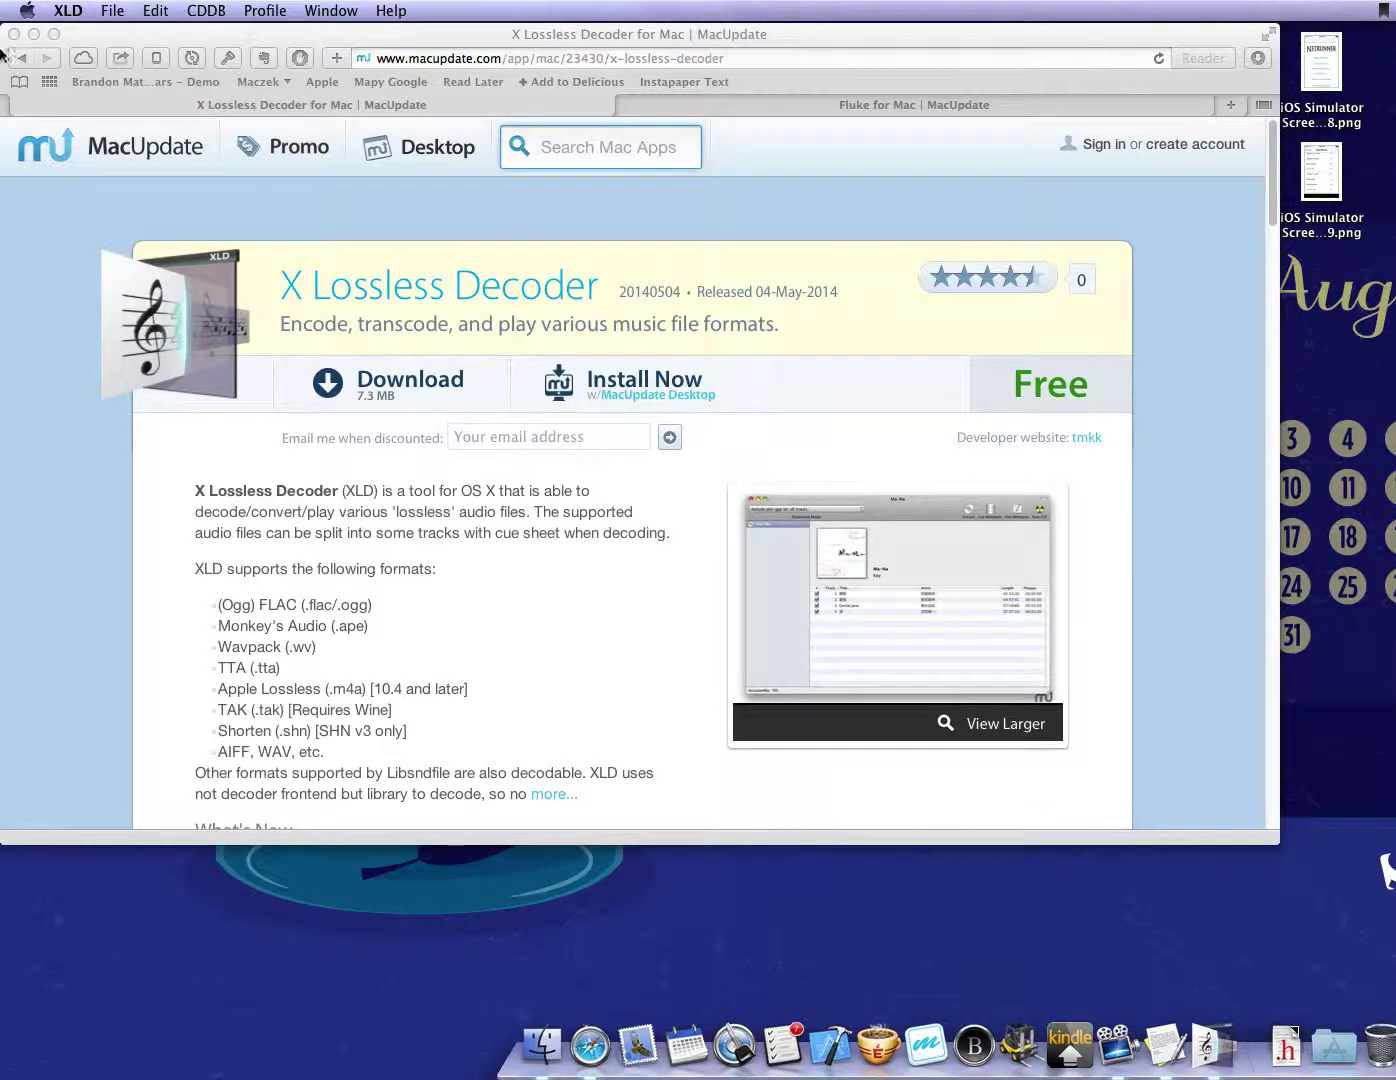
click(32, 35)
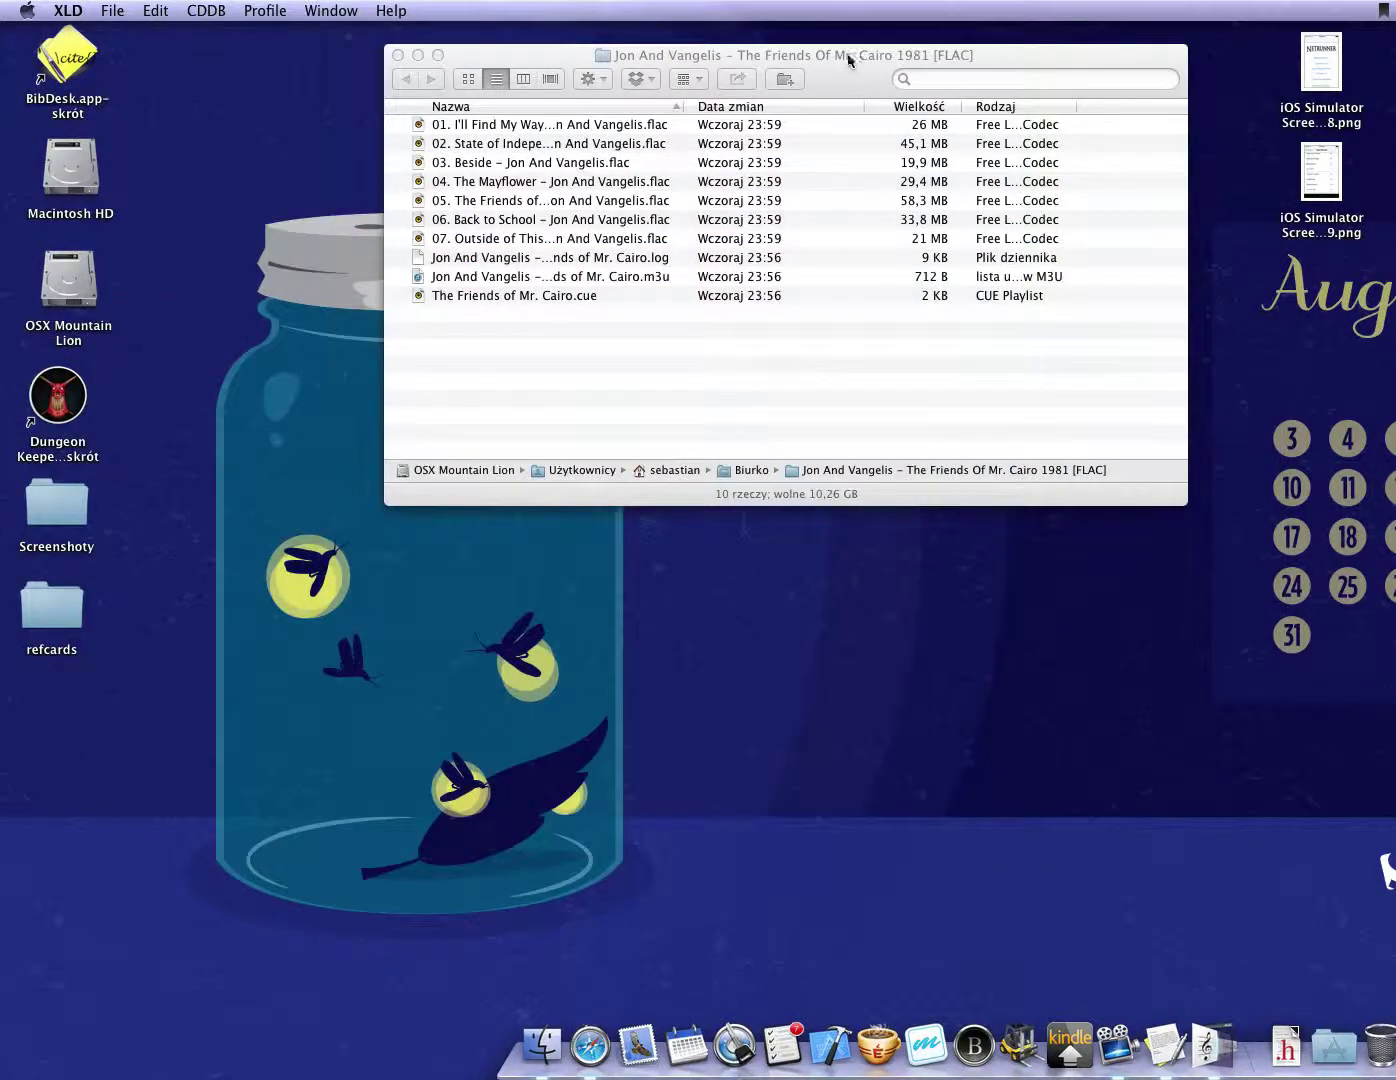
Select all seven FLAC tracks in the album folder and drop them onto XLD in the Dock
click(847, 55)
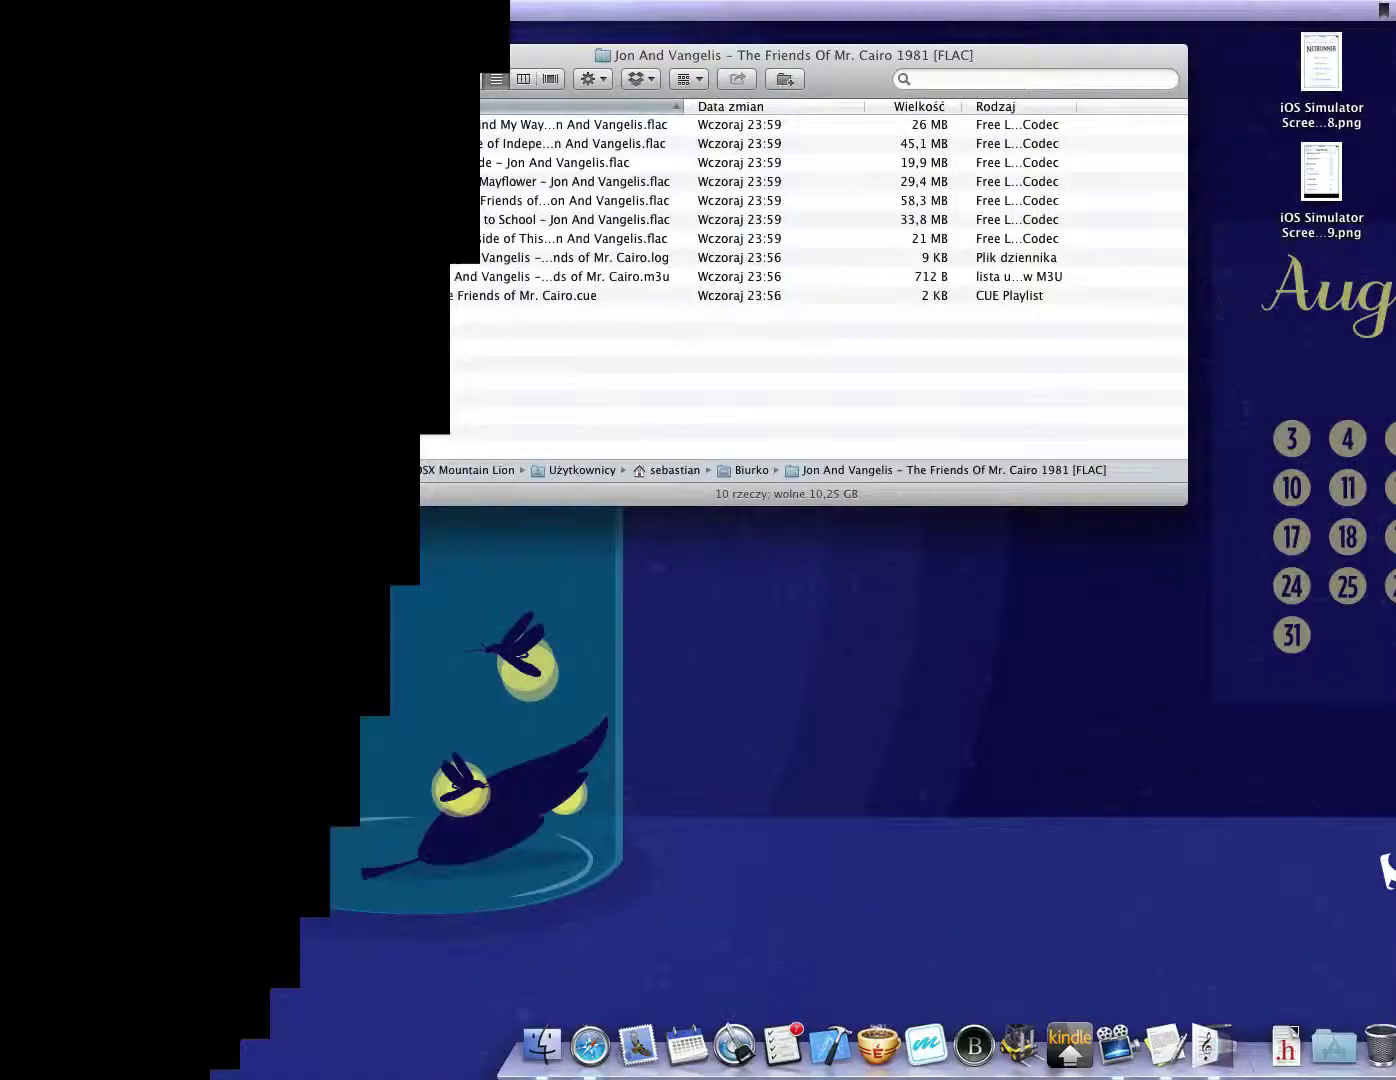
click(484, 124)
shift+click(487, 234)
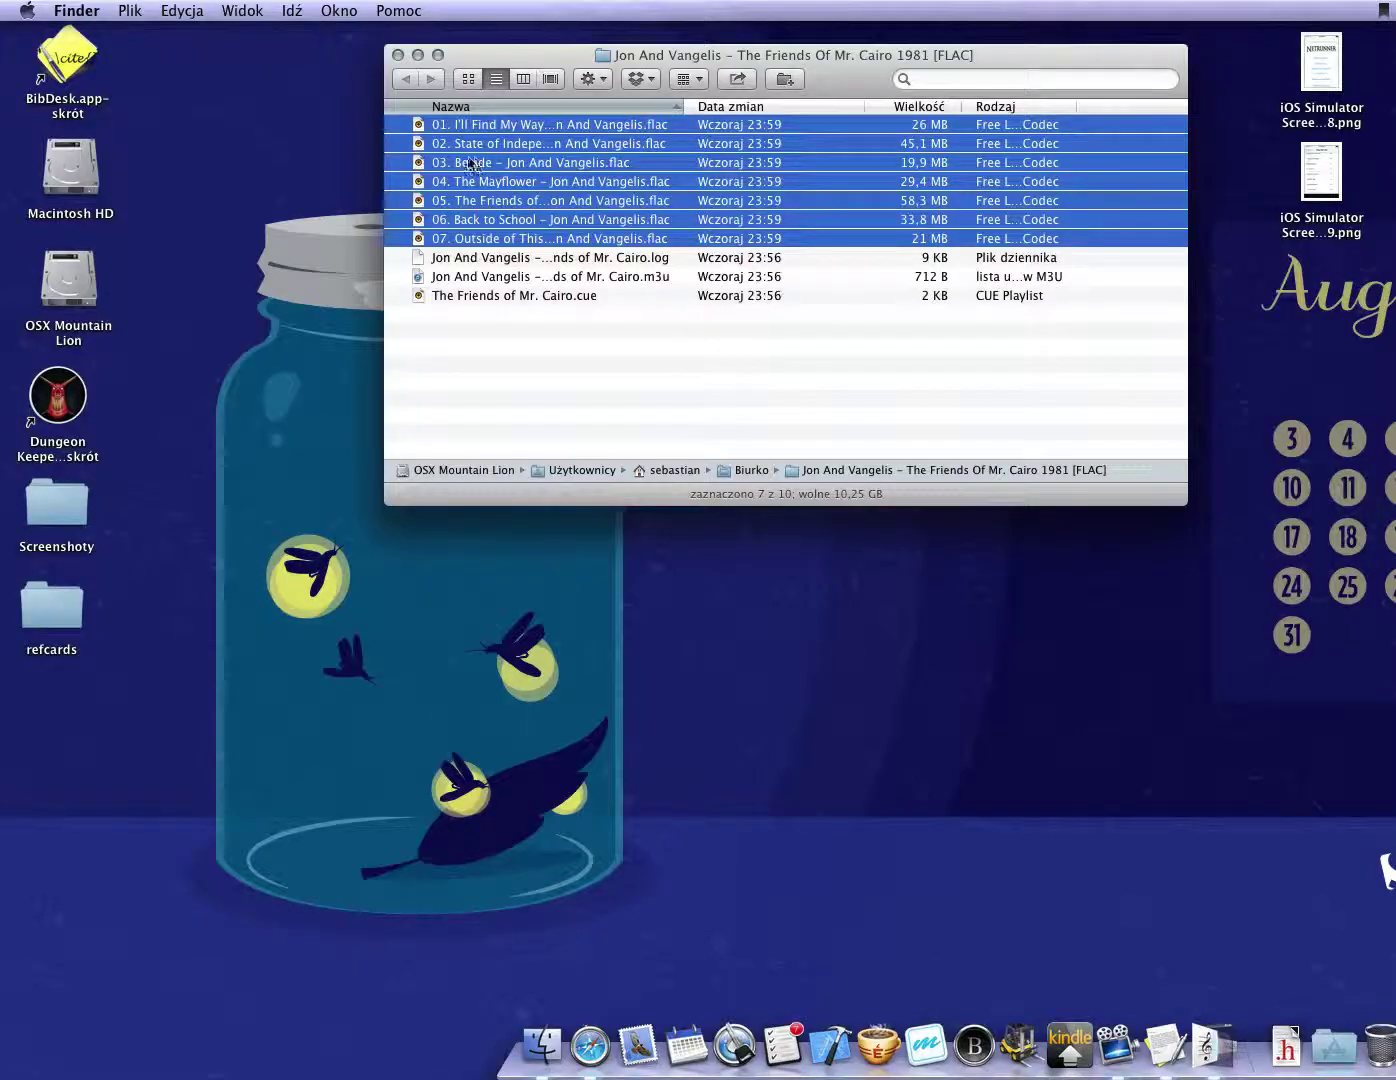
drag(367, 172, 1215, 1063)
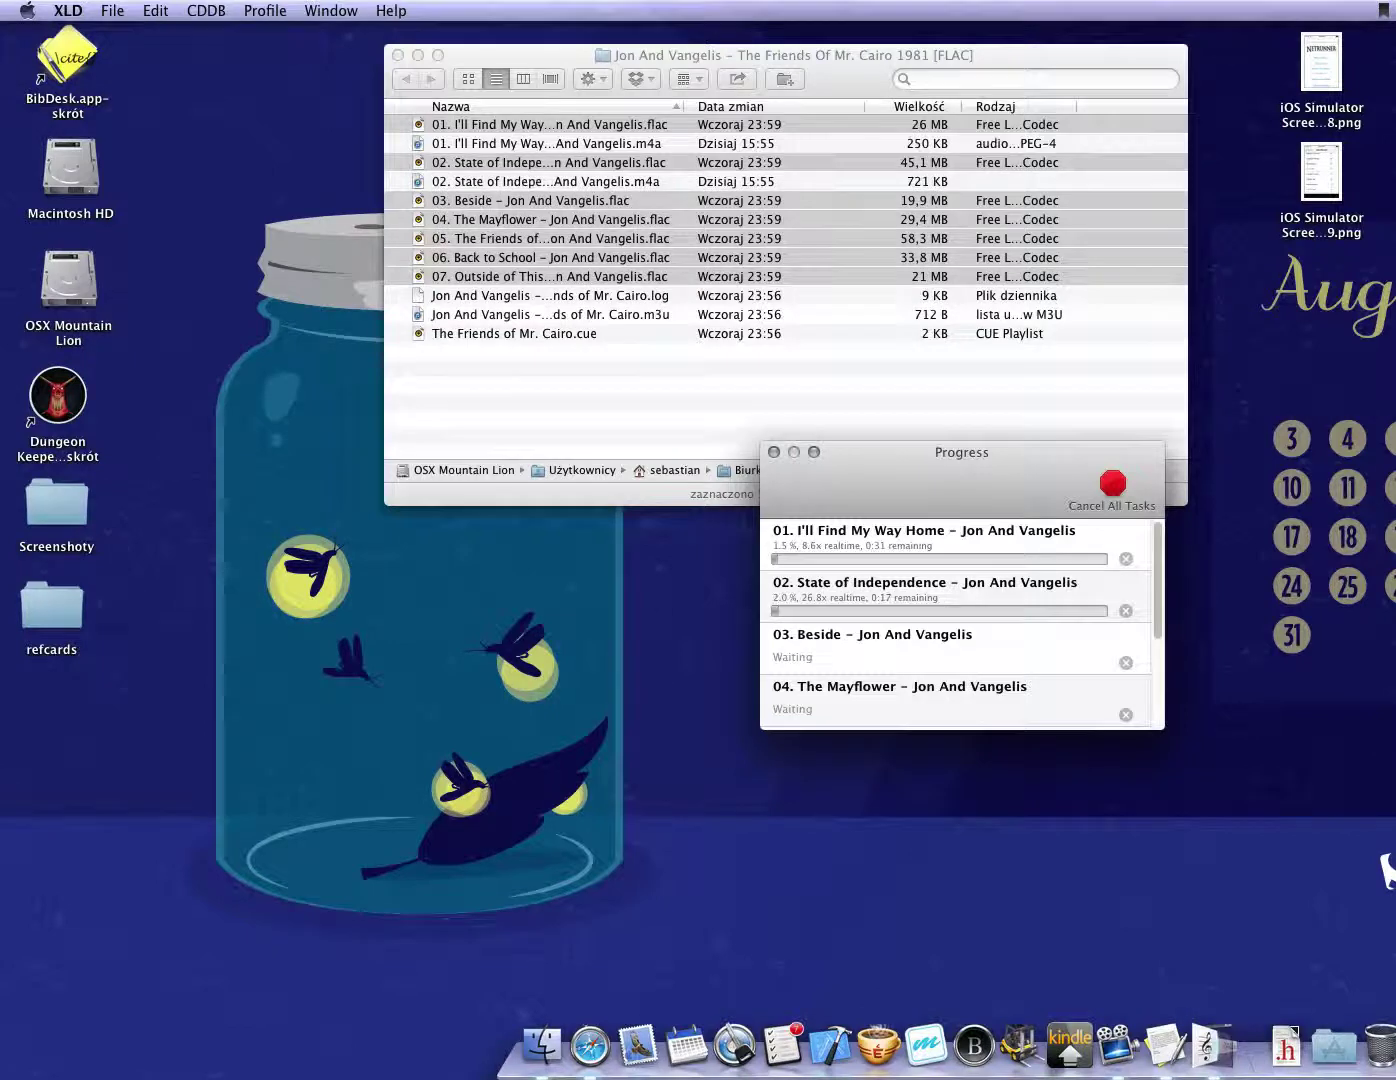
Open a second Finder window on Muzyka dosnow and move it and the Progress window aside
click(452, 440)
key(super+n)
drag(453, 440, 246, 654)
drag(928, 457, 976, 398)
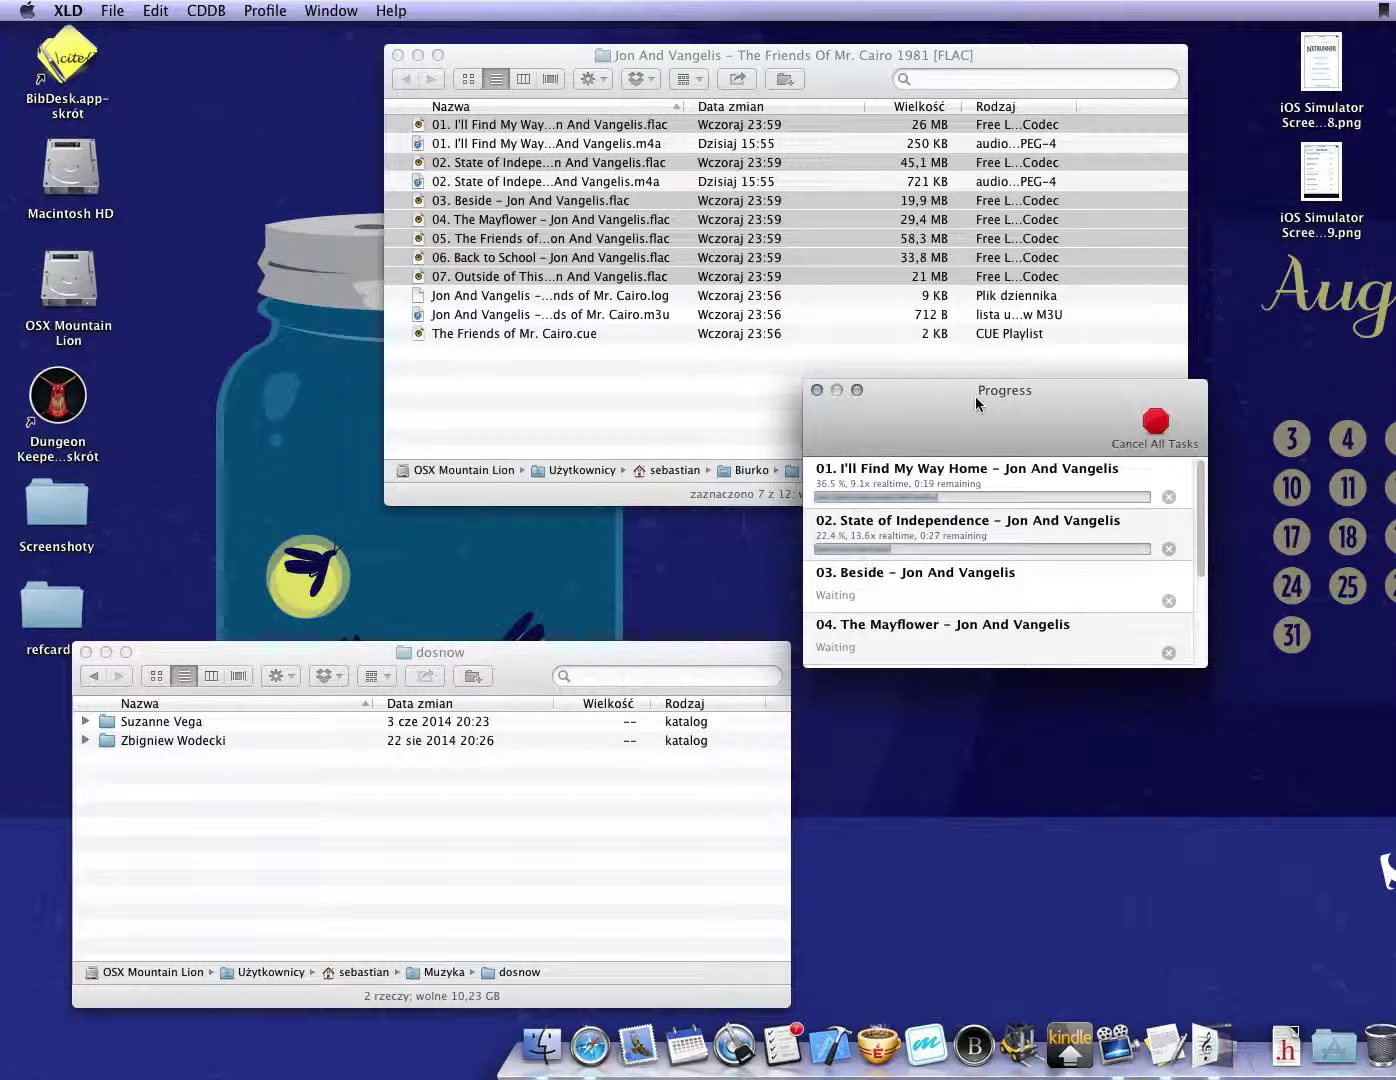